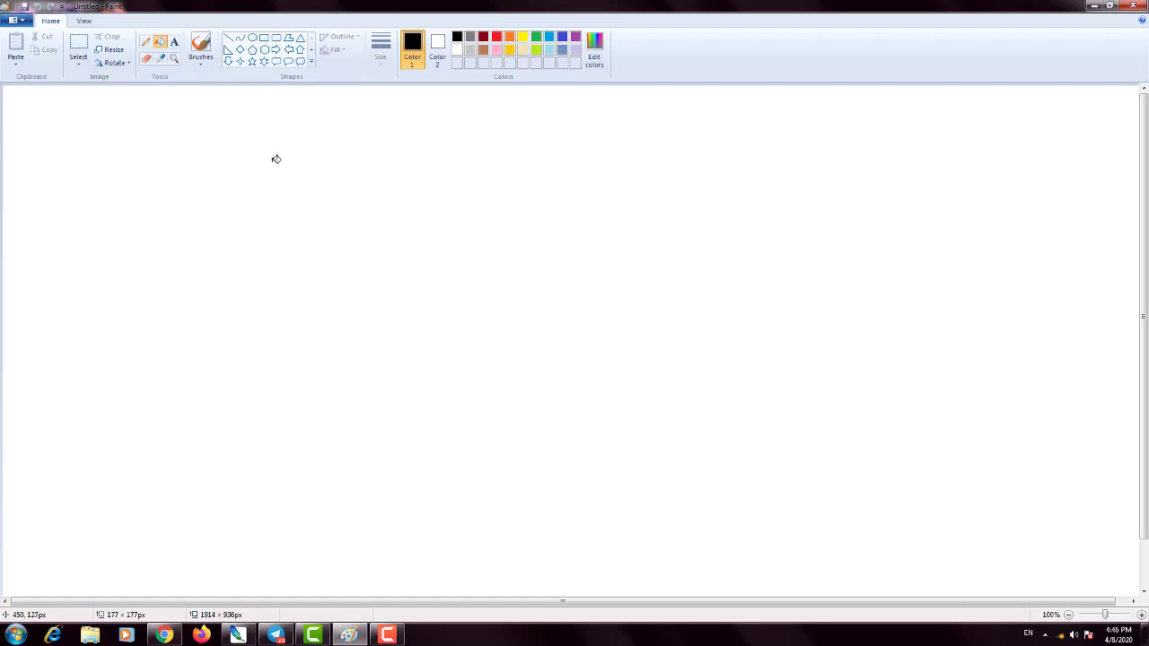
Step: Draw a black circle about 730 px in diameter and move it up so it fits fully within the visible canvas
{"action": "left_click", "coordinate": [145, 42]}
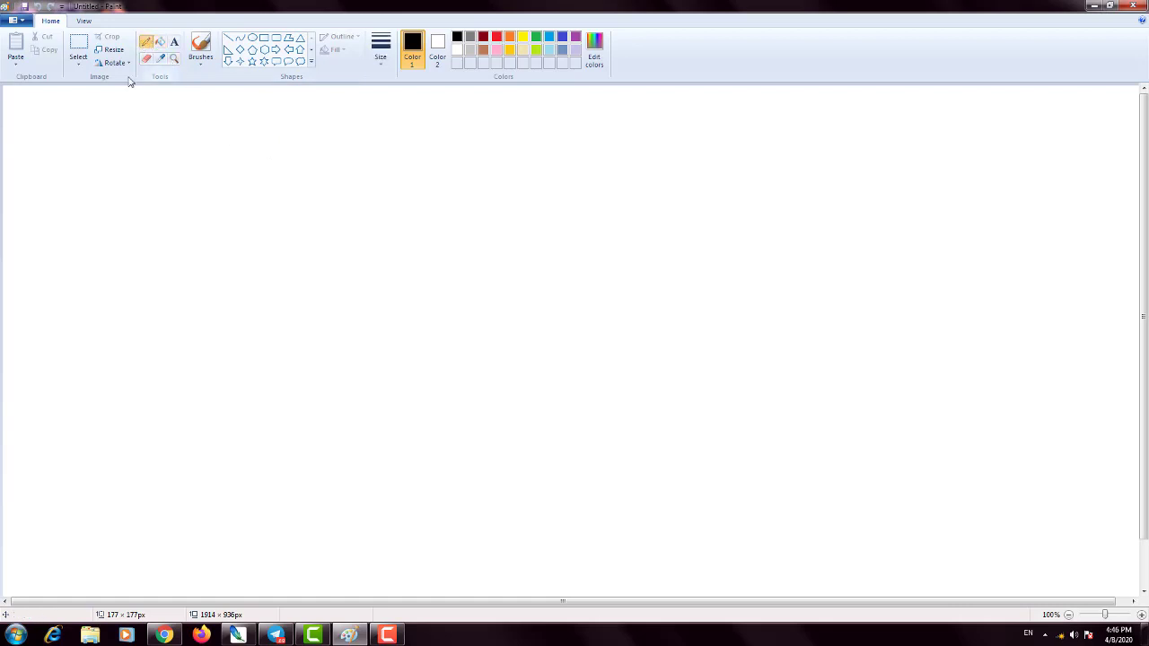
{"action": "left_click", "coordinate": [253, 39]}
{"action": "left_click_drag", "start_coordinate": [330, 160], "coordinate": [765, 642]}
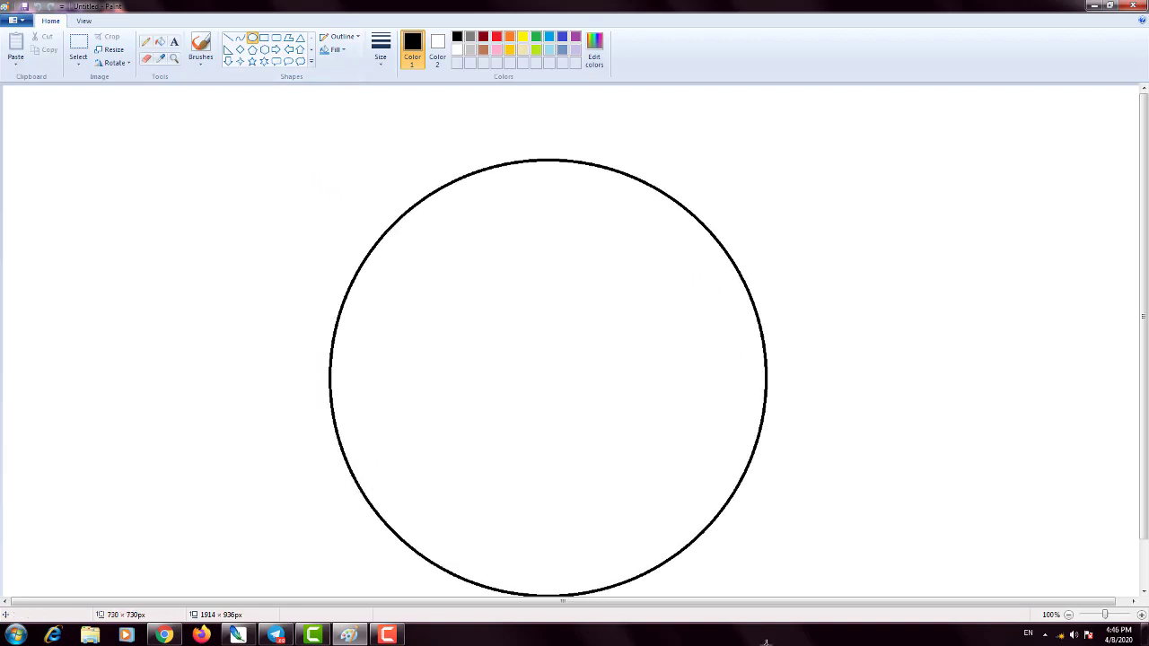
{"action": "left_click_drag", "start_coordinate": [556, 410], "coordinate": [501, 366]}
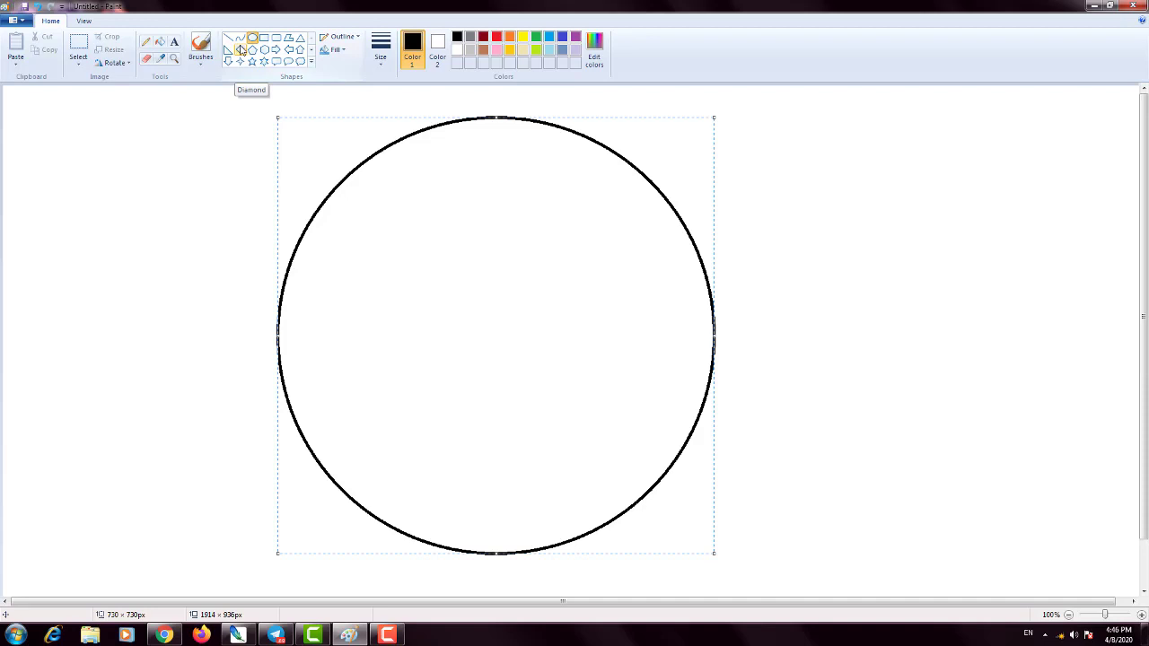
Step: Draw a diamond about 774 by 774 px and centre it over the circle
{"action": "left_click", "coordinate": [241, 50]}
{"action": "left_click_drag", "start_coordinate": [361, 178], "coordinate": [824, 631]}
{"action": "left_click_drag", "start_coordinate": [542, 442], "coordinate": [446, 367]}
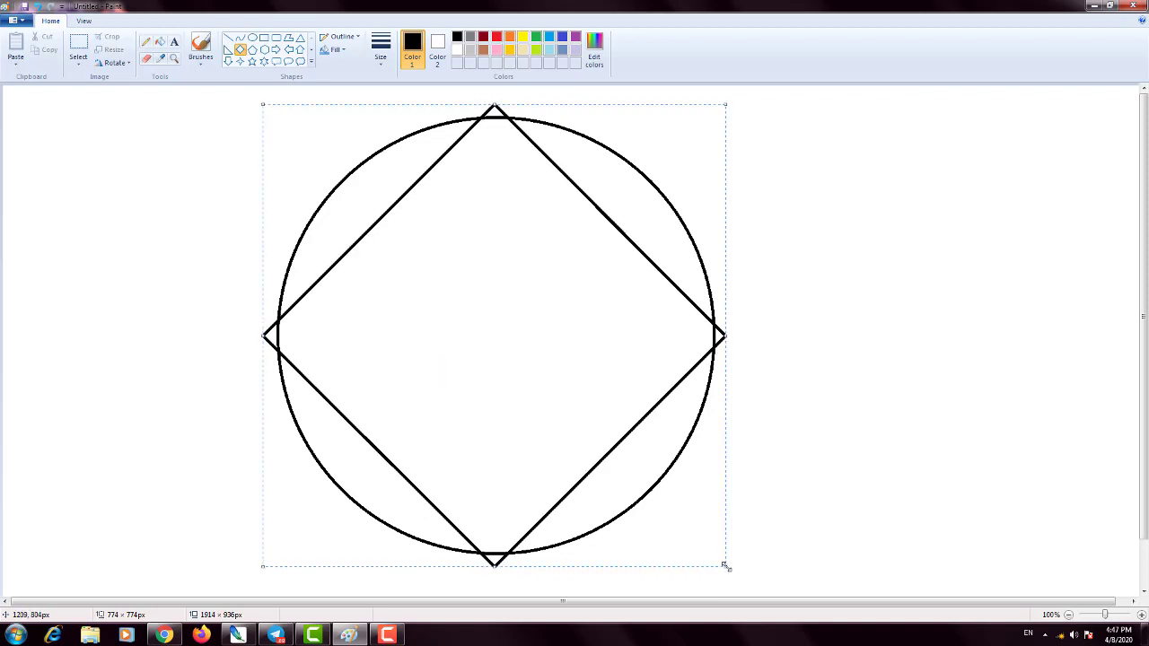
Step: Resize the diamond to about 735 by 731 px and nudge it until its four corners meet the circle
{"action": "left_click_drag", "start_coordinate": [726, 567], "coordinate": [721, 553]}
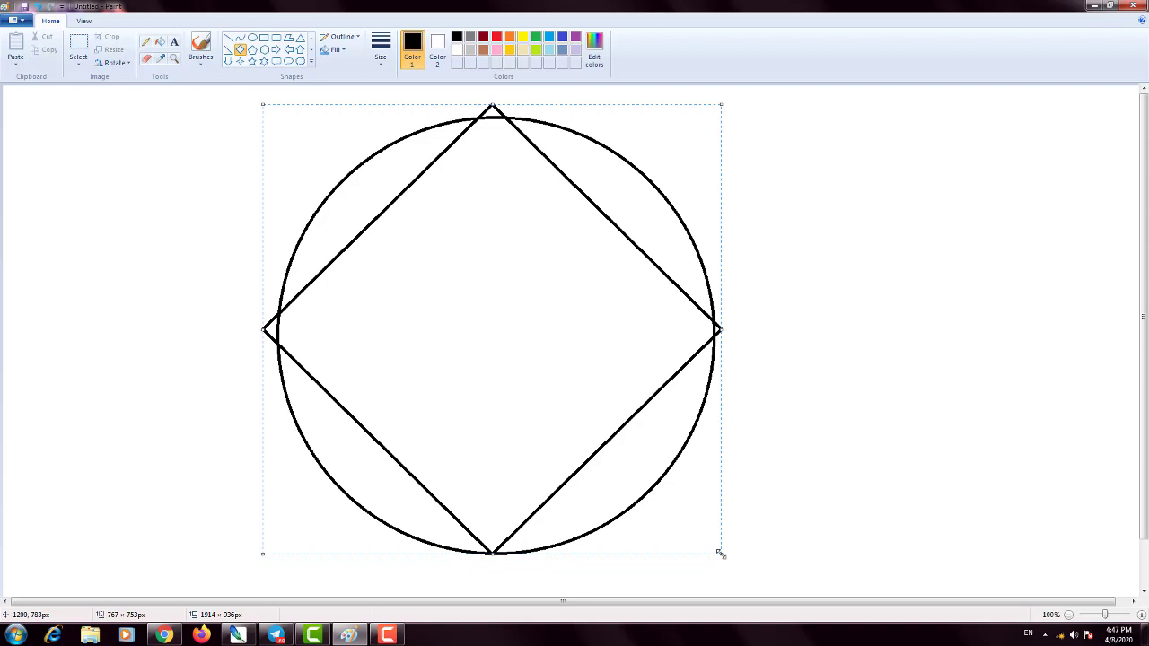
{"action": "left_click_drag", "start_coordinate": [265, 106], "coordinate": [276, 115]}
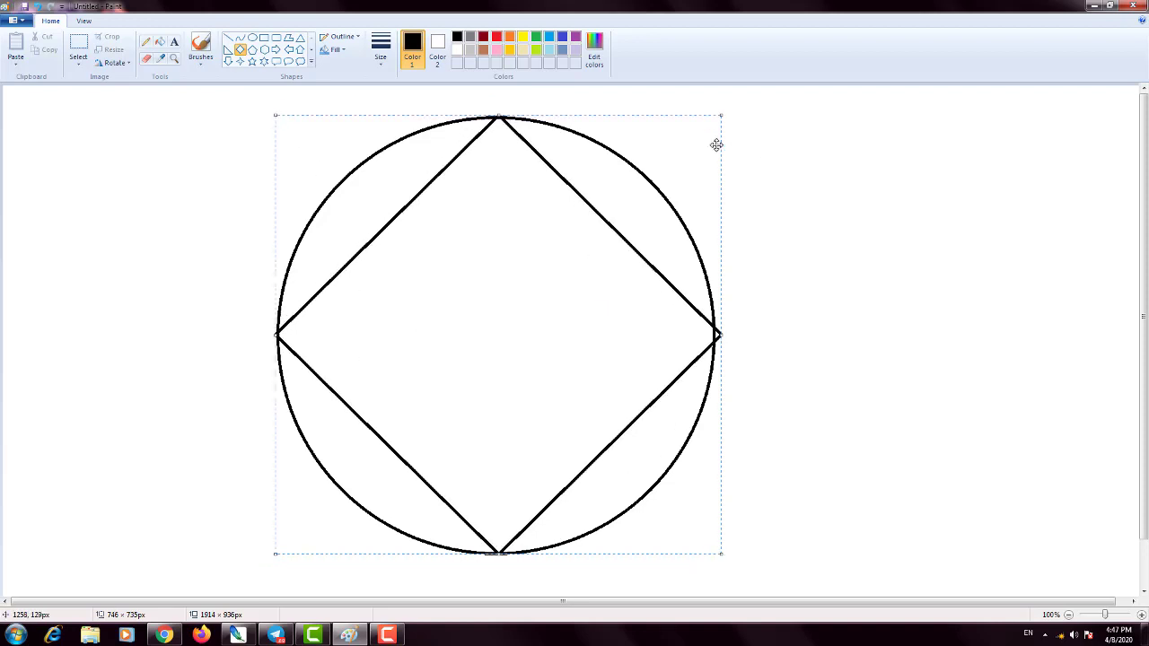
{"action": "left_click_drag", "start_coordinate": [717, 118], "coordinate": [714, 120]}
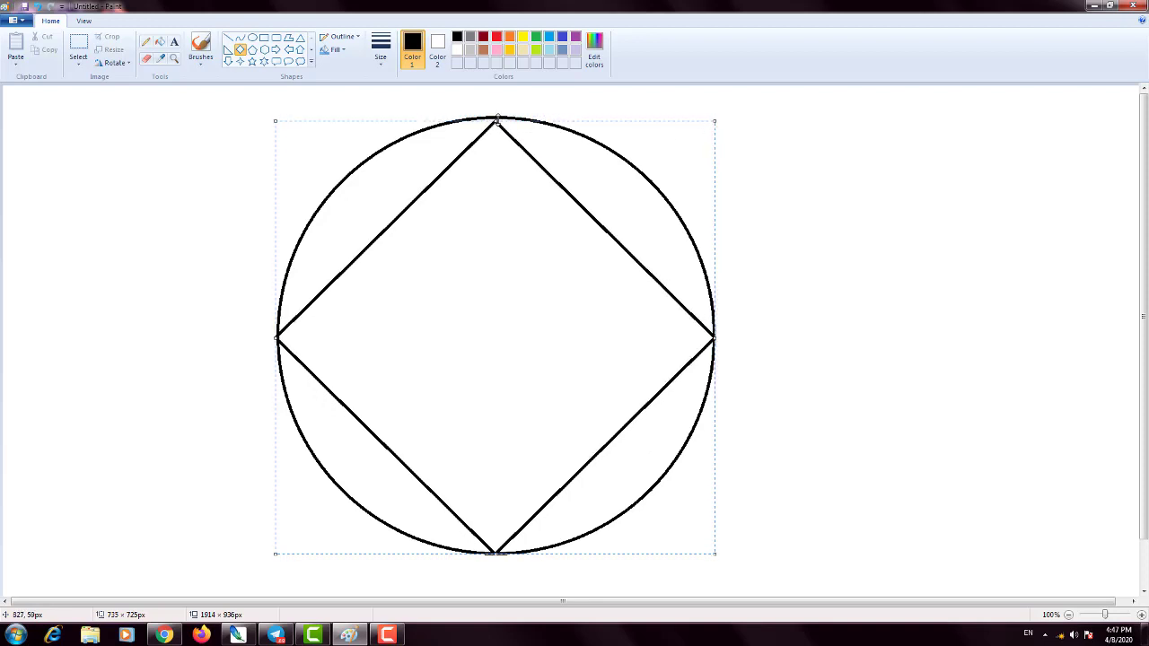
{"action": "left_click_drag", "start_coordinate": [499, 117], "coordinate": [500, 116]}
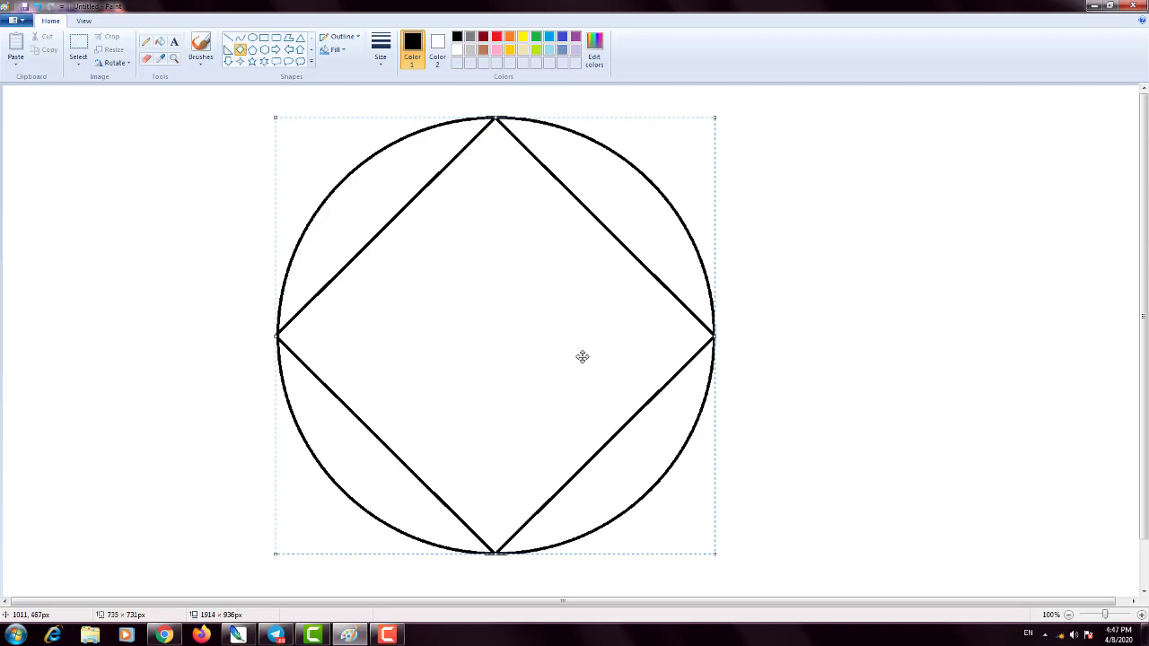
{"action": "key", "text": "Right"}
{"action": "key", "text": "Right"}
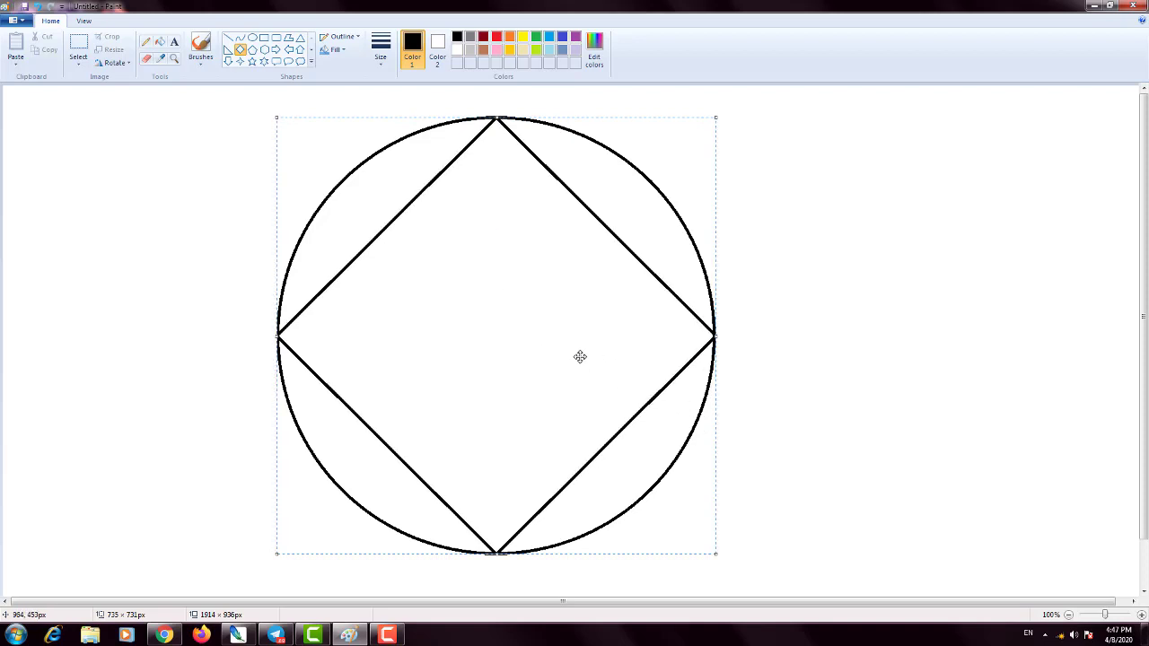
{"action": "key", "text": "Left"}
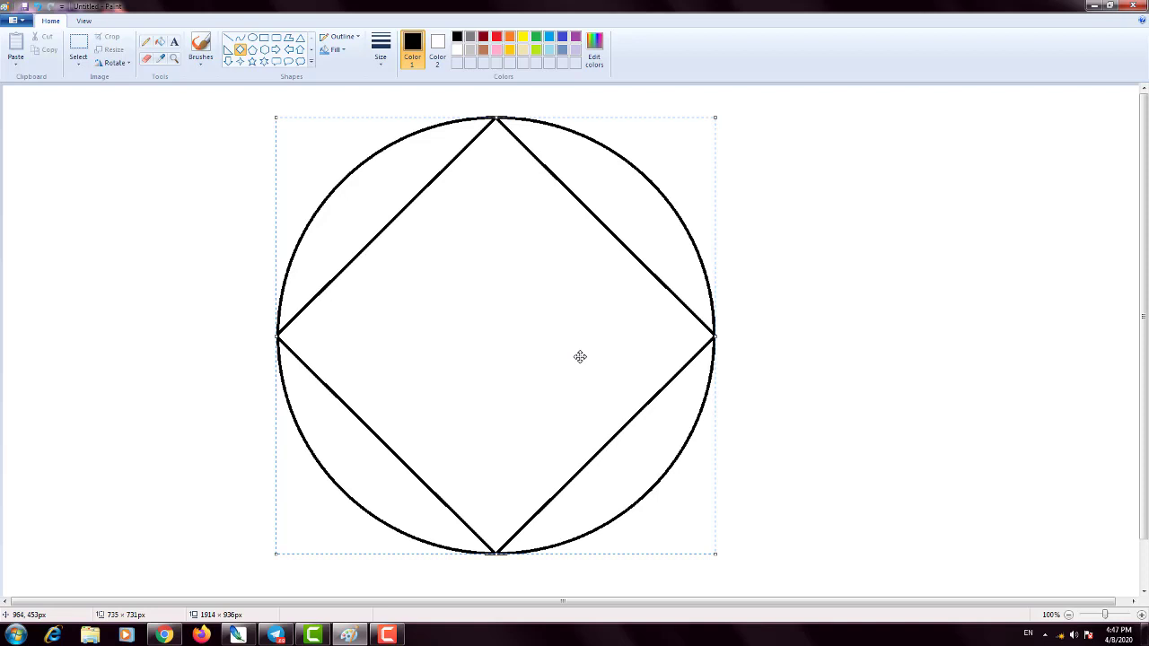
Step: Draw a vertical and a horizontal line joining the opposite corners of the diamond
{"action": "left_click", "coordinate": [230, 41]}
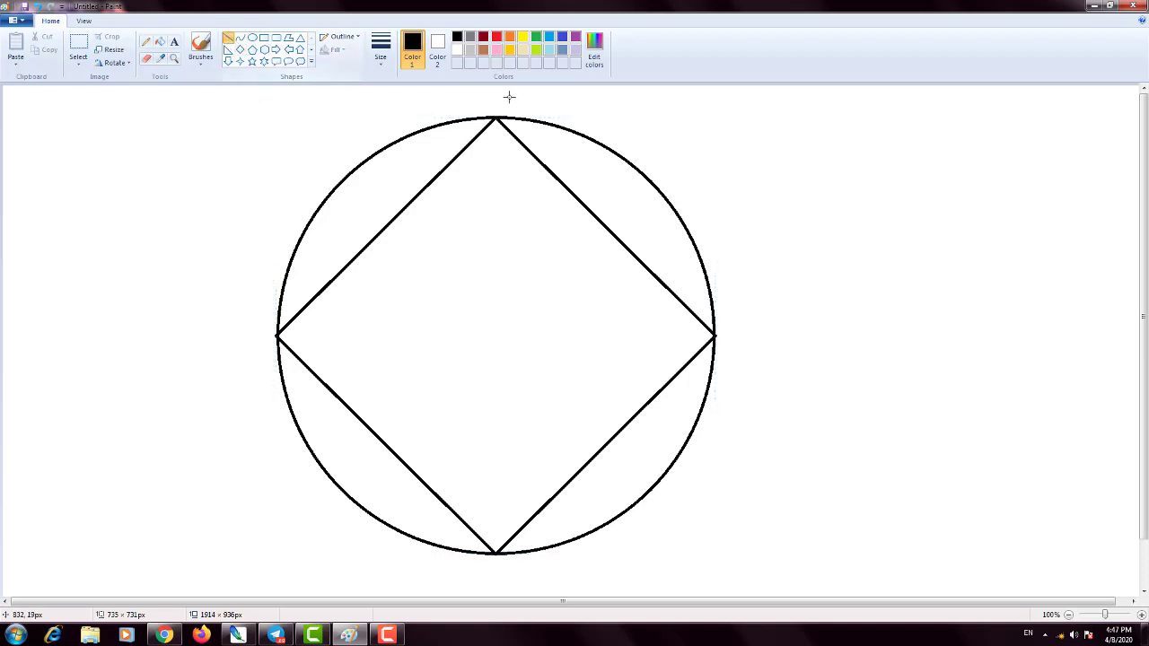
{"action": "mouse_move", "coordinate": [495, 117]}
{"action": "left_mouse_down"}
{"action": "mouse_move", "coordinate": [505, 262]}
{"action": "mouse_move", "coordinate": [481, 476]}
{"action": "mouse_move", "coordinate": [495, 554]}
{"action": "left_mouse_up"}
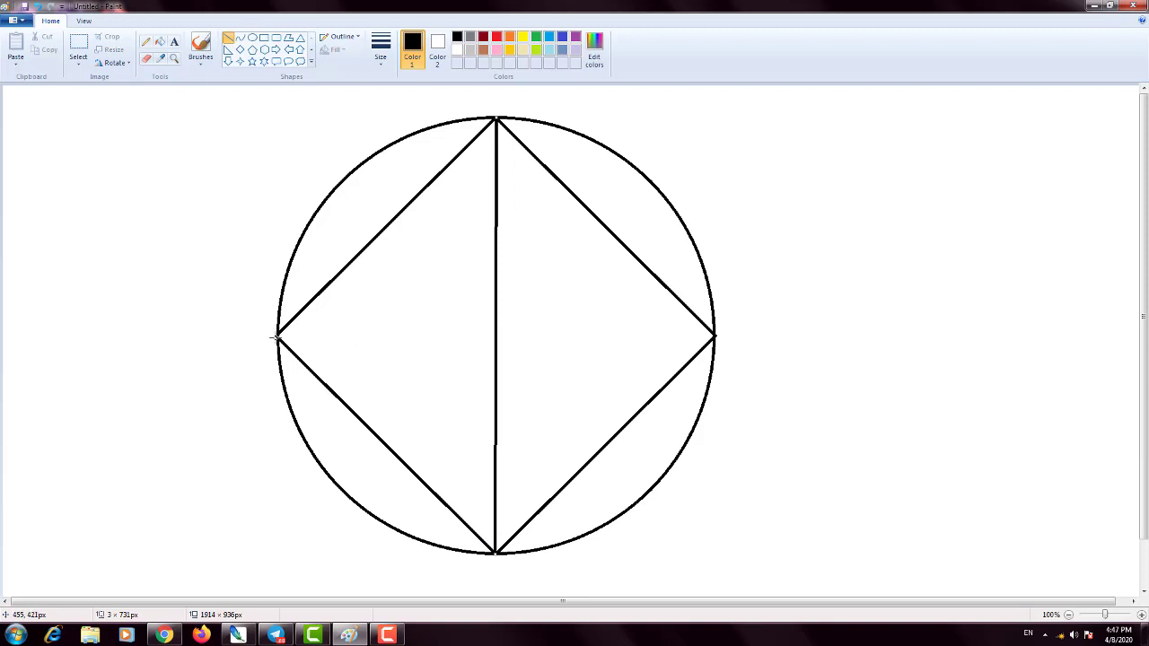
{"action": "left_click_drag", "start_coordinate": [277, 336], "coordinate": [715, 335]}
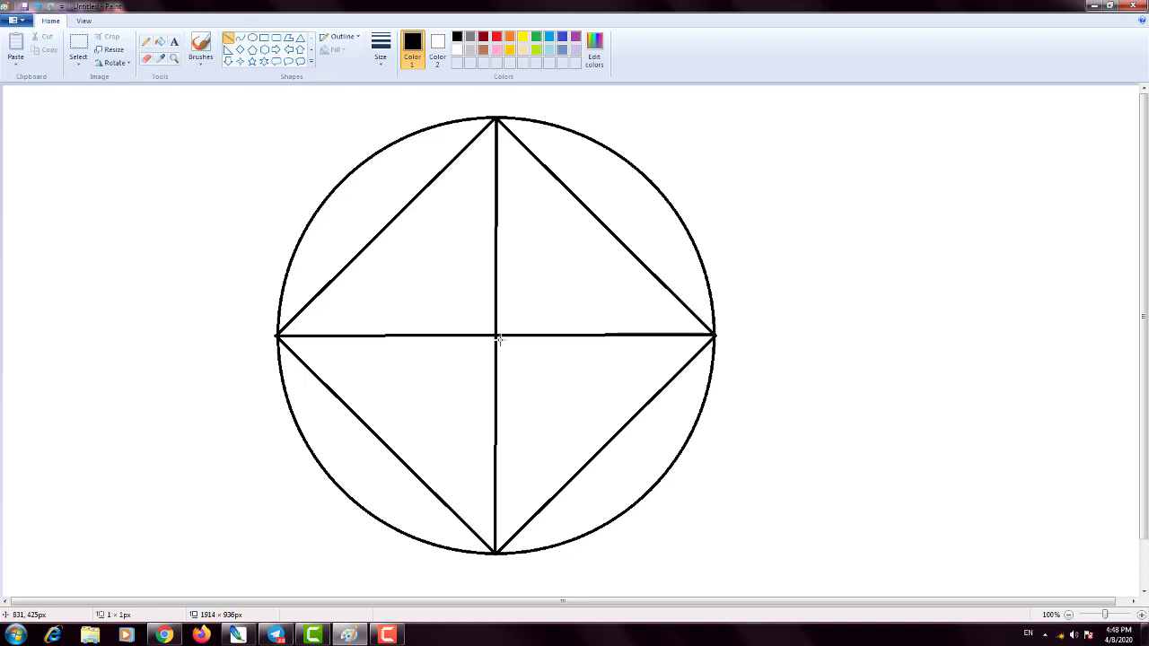
Step: Draw four diagonal lines from the centre crossing out to the circle, one through each quarter
{"action": "mouse_move", "coordinate": [496, 335]}
{"action": "left_mouse_down"}
{"action": "mouse_move", "coordinate": [452, 311]}
{"action": "mouse_move", "coordinate": [353, 203]}
{"action": "mouse_move", "coordinate": [329, 194]}
{"action": "left_mouse_up"}
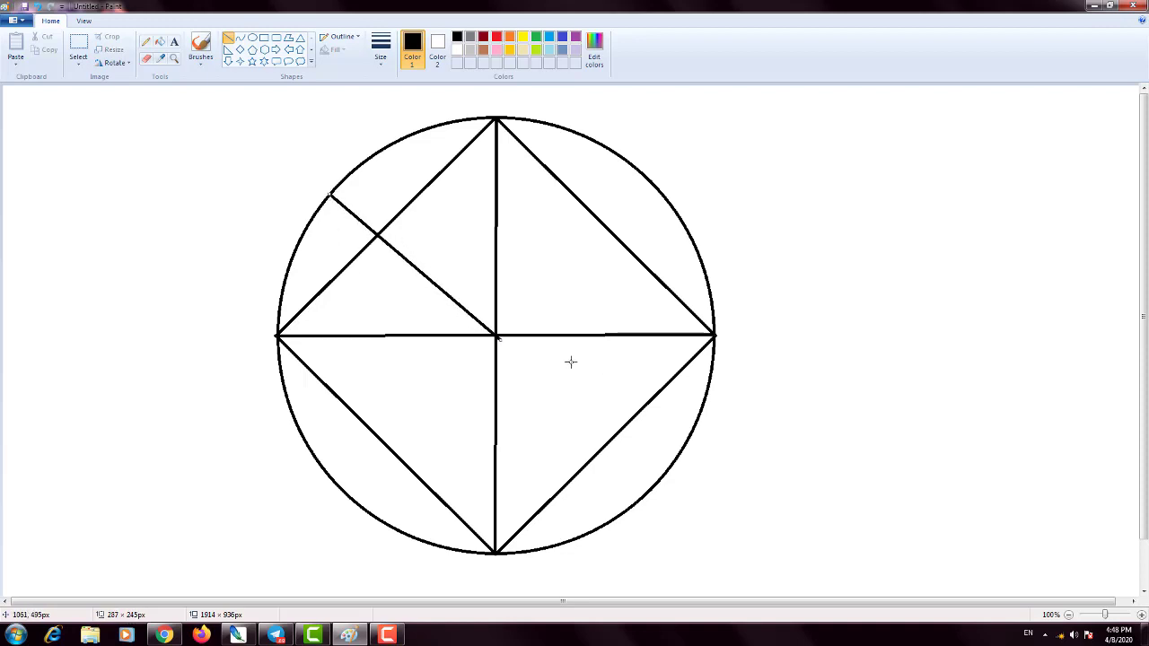
{"action": "left_click_drag", "start_coordinate": [498, 337], "coordinate": [660, 480]}
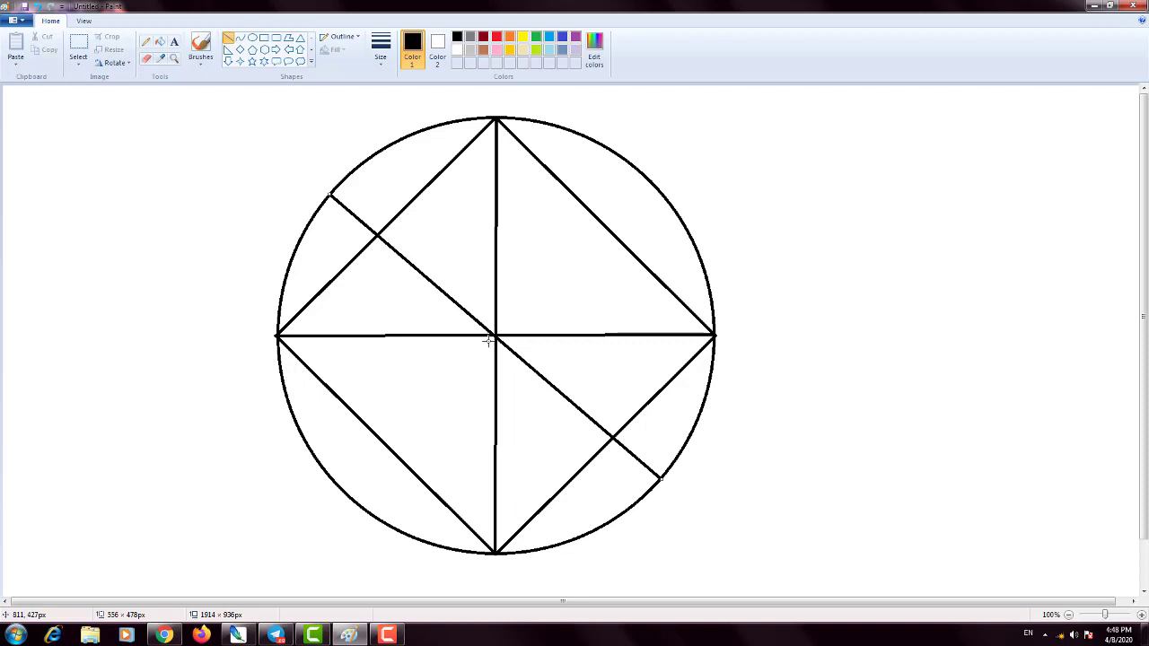
{"action": "left_click_drag", "start_coordinate": [495, 336], "coordinate": [661, 194]}
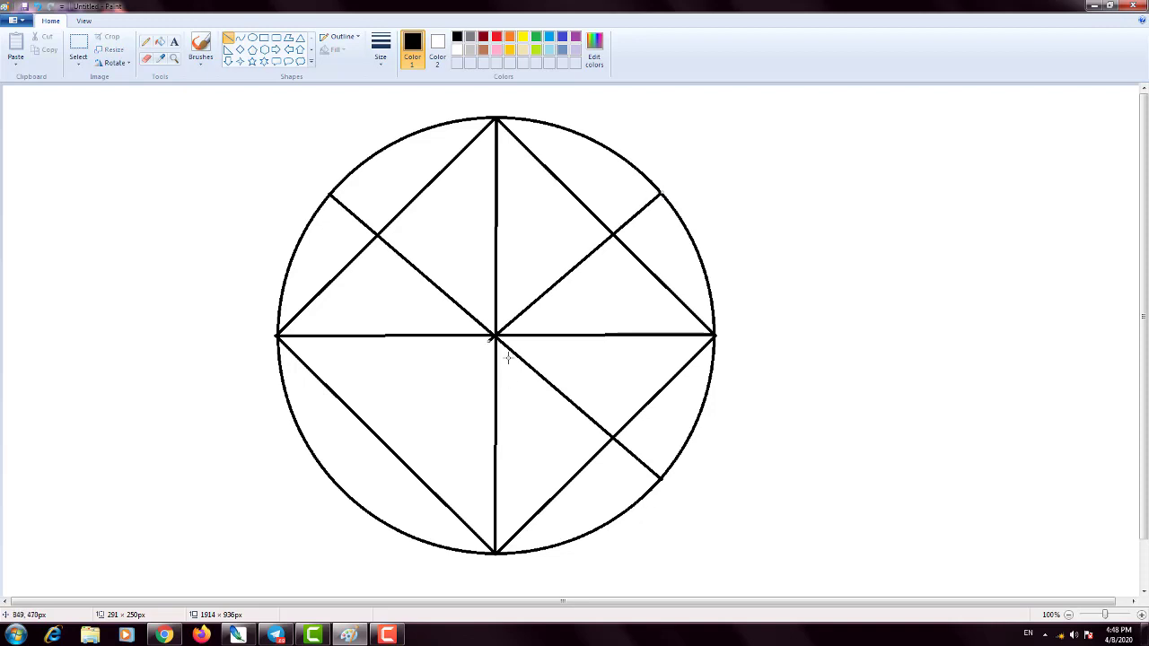
{"action": "mouse_move", "coordinate": [492, 337]}
{"action": "left_mouse_down"}
{"action": "mouse_move", "coordinate": [359, 439]}
{"action": "mouse_move", "coordinate": [331, 479]}
{"action": "left_mouse_up"}
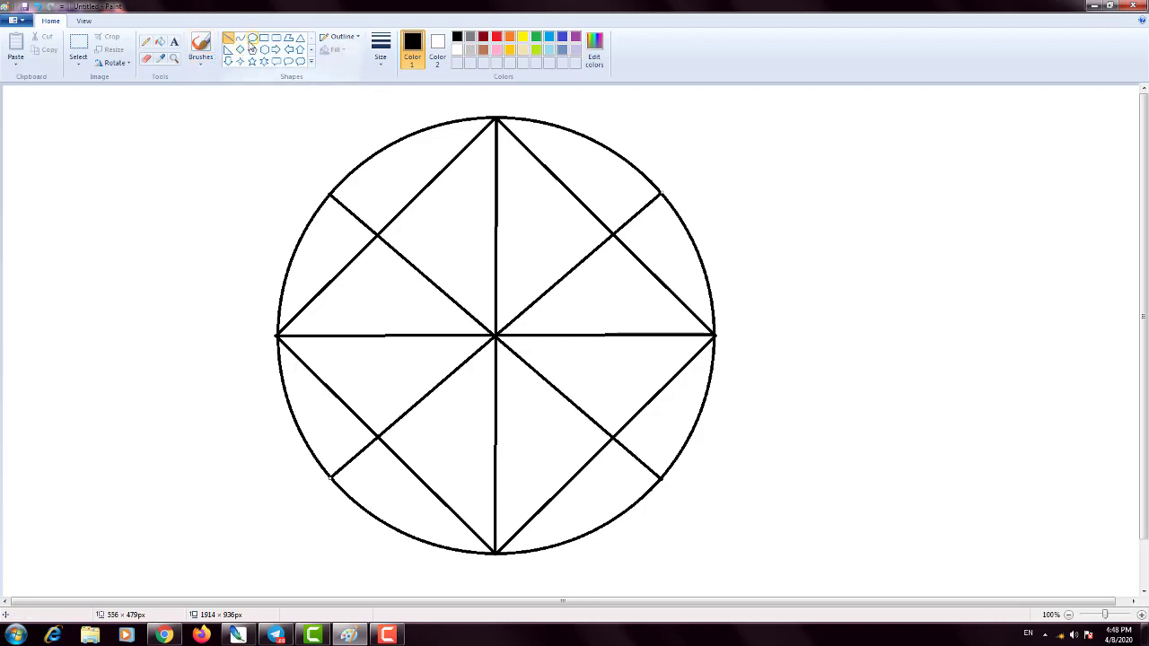
Step: Draw a small circle about 163 px in diameter and centre it on the crossing of the lines
{"action": "left_click", "coordinate": [252, 40]}
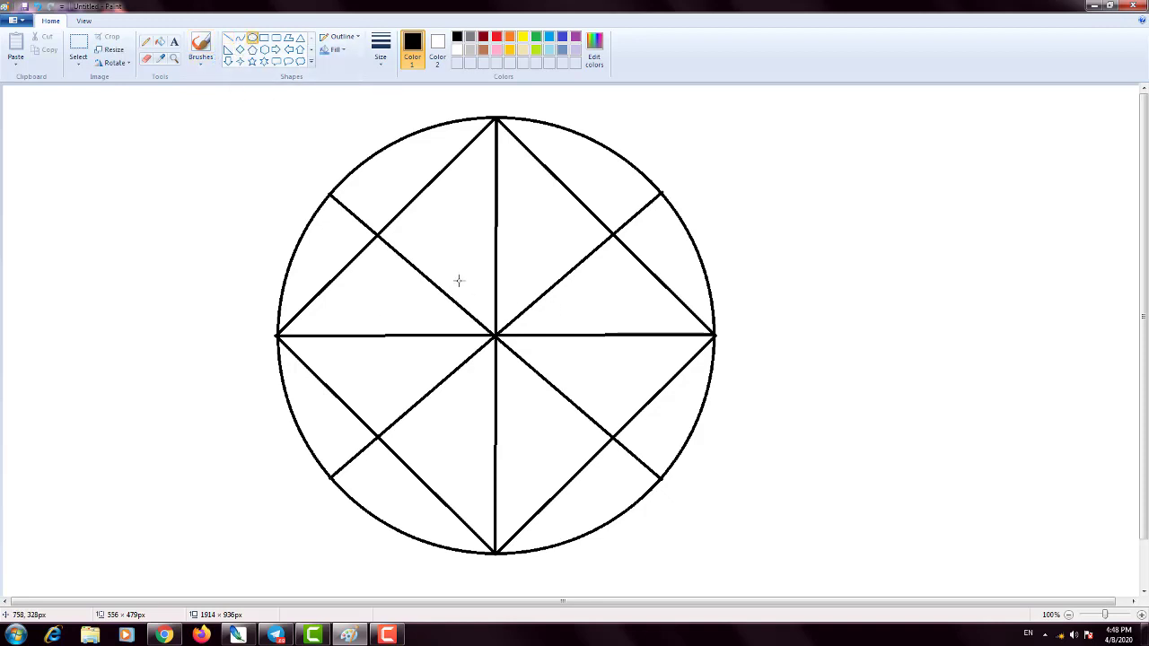
{"action": "left_click_drag", "start_coordinate": [460, 280], "coordinate": [558, 377]}
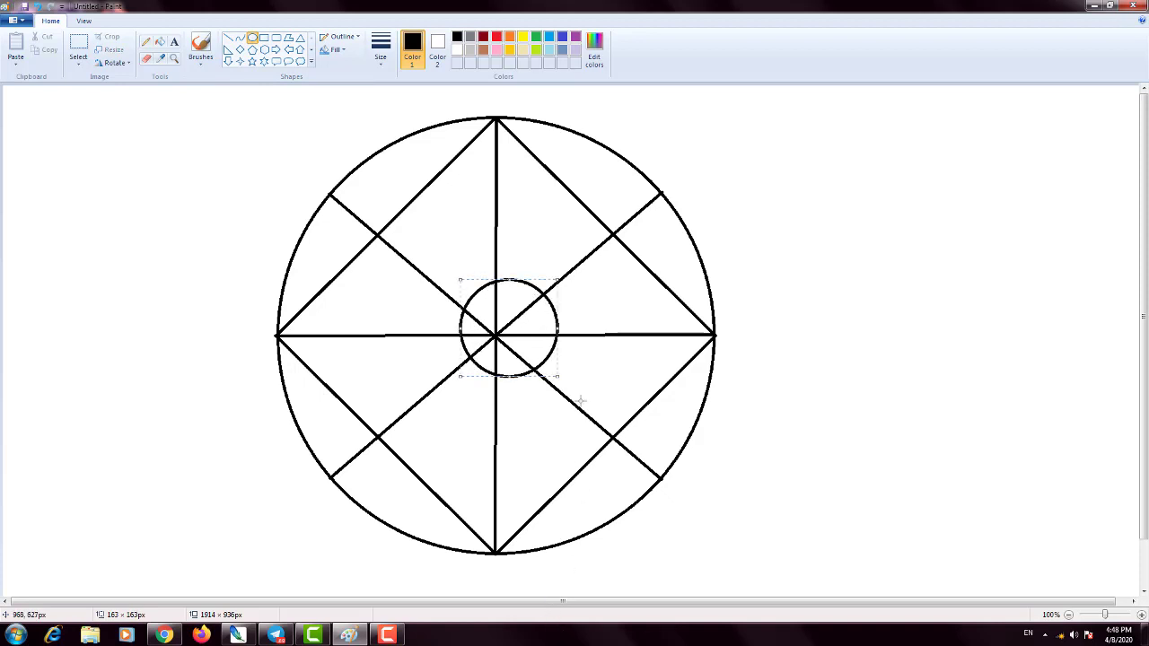
{"action": "left_click_drag", "start_coordinate": [528, 316], "coordinate": [515, 322]}
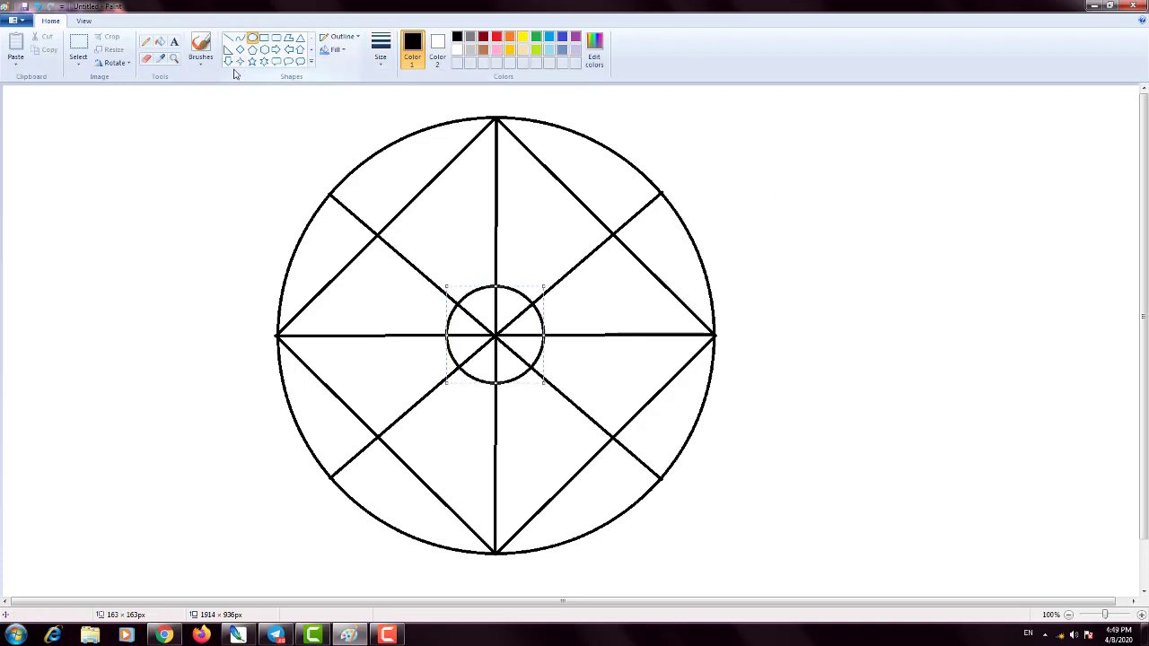
{"action": "left_click", "coordinate": [536, 39]}
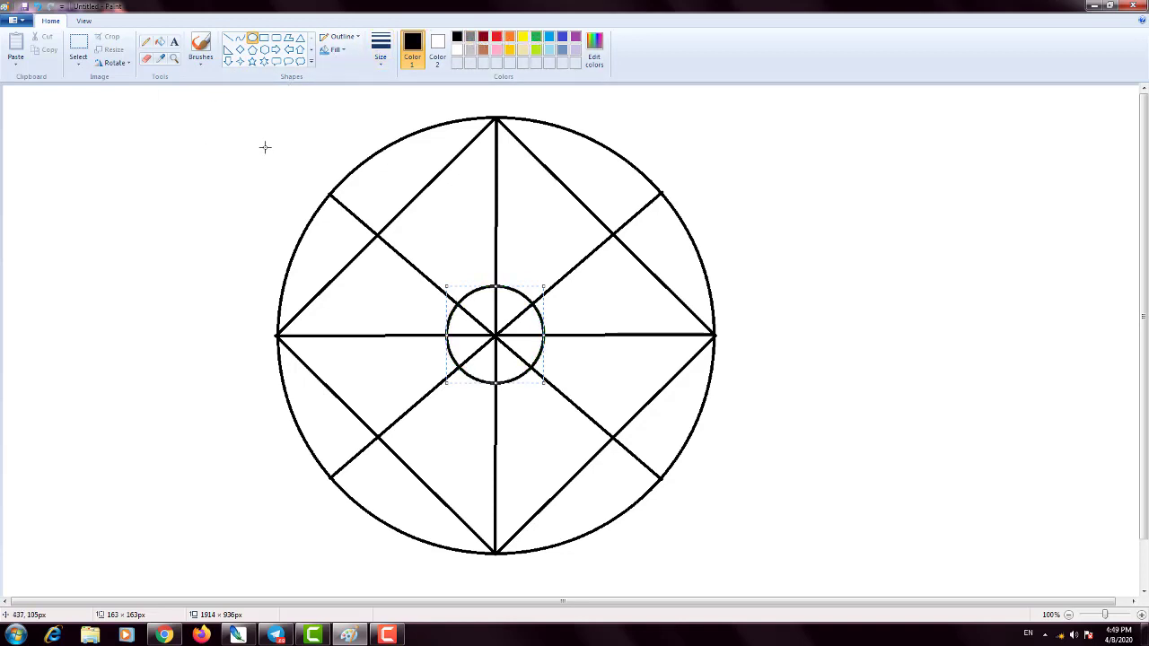
Step: Fill the diamond's upper-left and lower-right quarters outside the small circle, orange beside the vertical line and green beside the horizontal line
{"action": "left_click", "coordinate": [163, 44]}
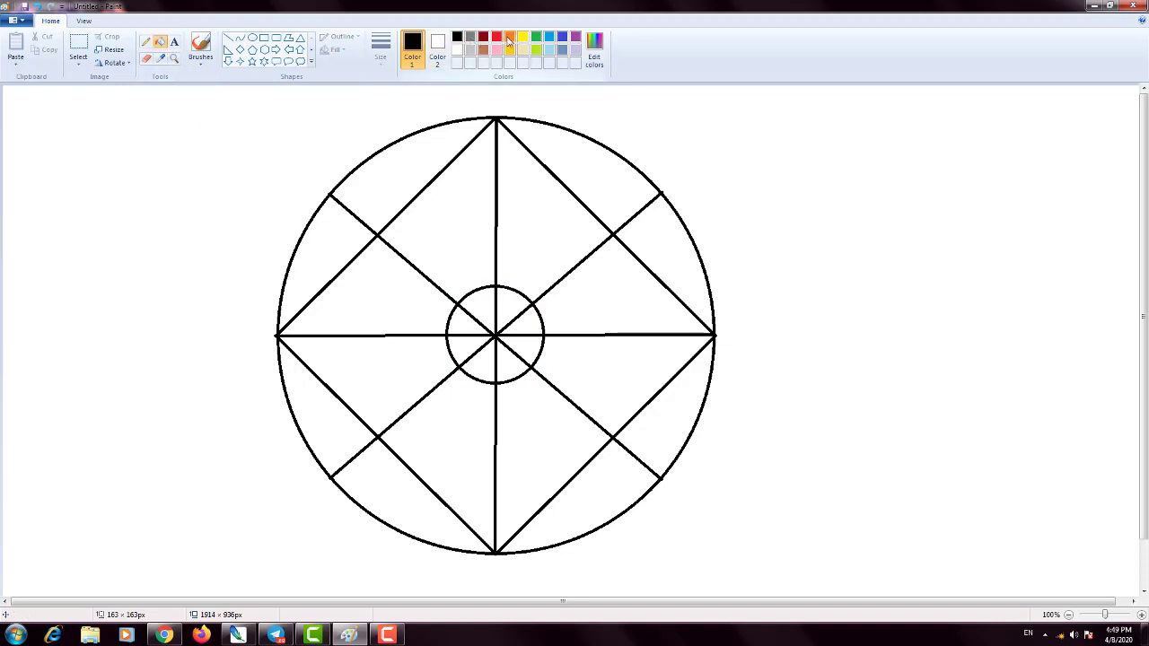
{"action": "left_click", "coordinate": [509, 38]}
{"action": "left_click", "coordinate": [457, 188]}
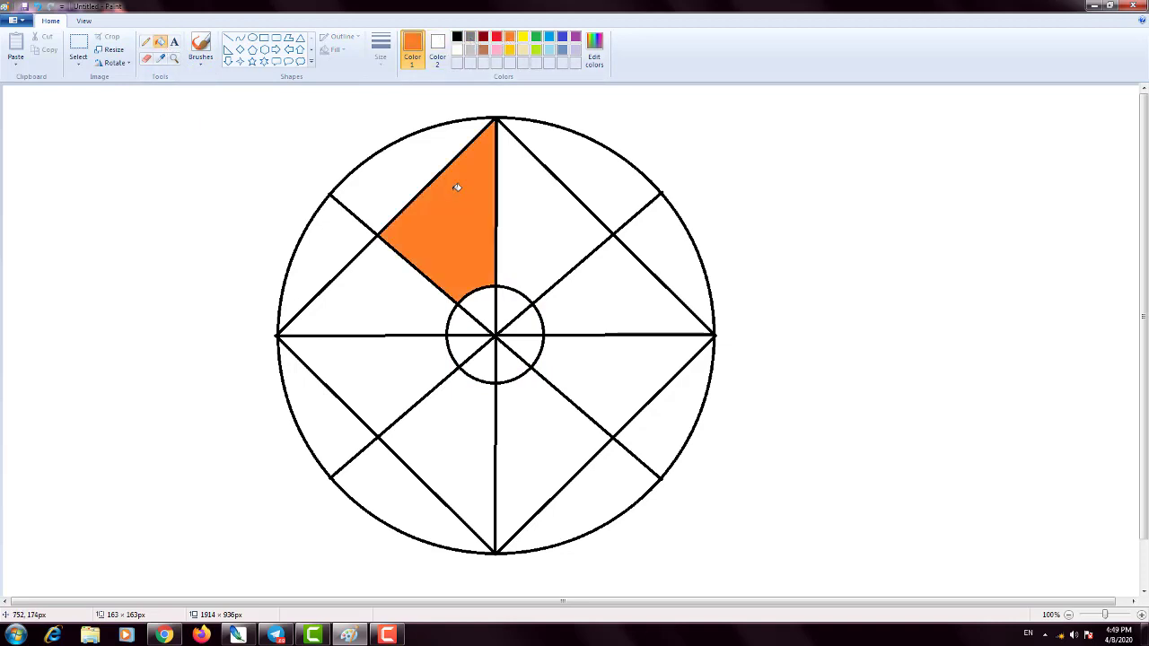
{"action": "left_click", "coordinate": [522, 422]}
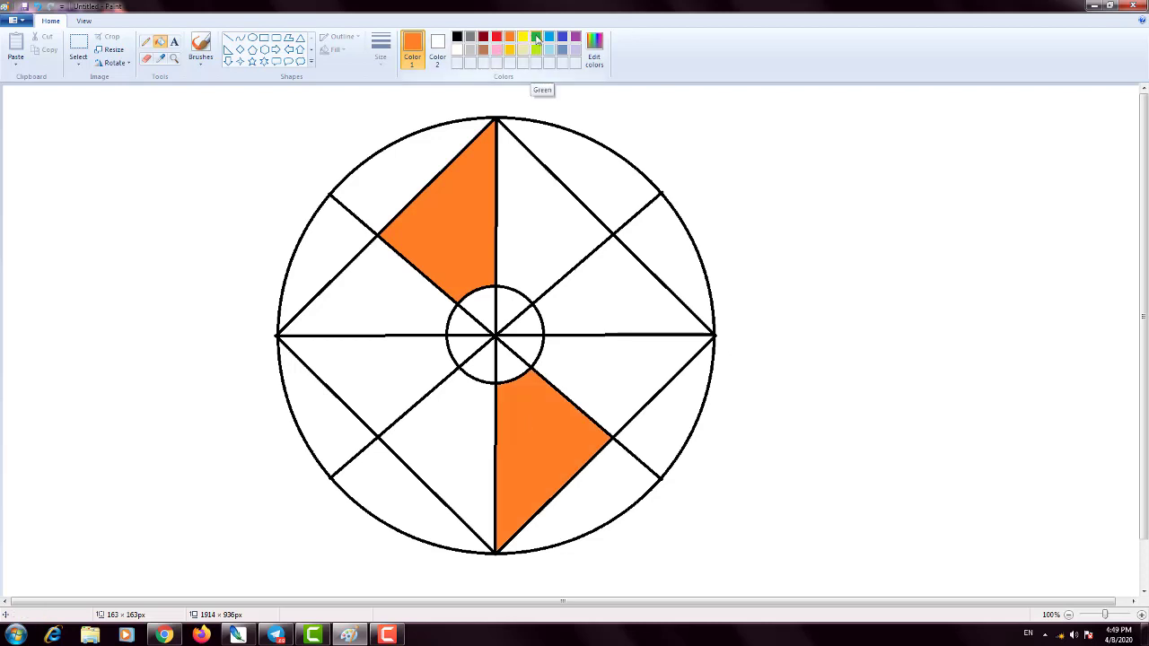
{"action": "left_click", "coordinate": [536, 37]}
{"action": "left_click", "coordinate": [371, 276]}
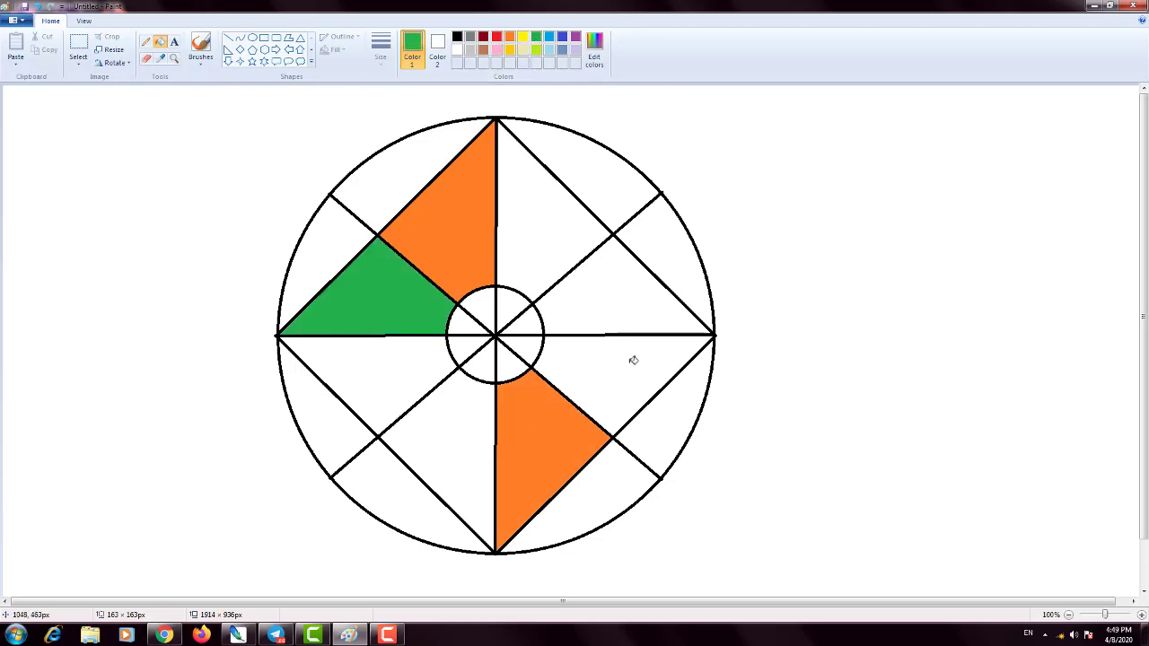
{"action": "left_click", "coordinate": [633, 360]}
Step: Fill the diamond's lower-left and upper-right quarters outside the small circle, turquoise beside the horizontal line and indigo beside the vertical line
{"action": "left_click", "coordinate": [550, 38]}
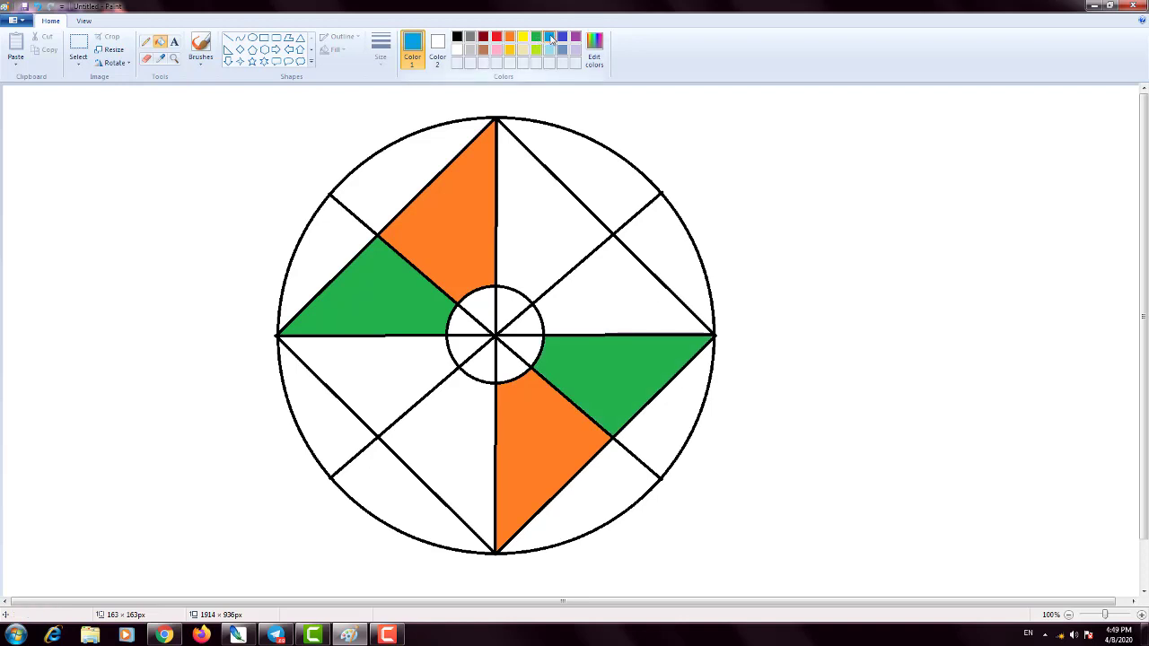
{"action": "left_click", "coordinate": [404, 356]}
{"action": "left_click", "coordinate": [621, 303]}
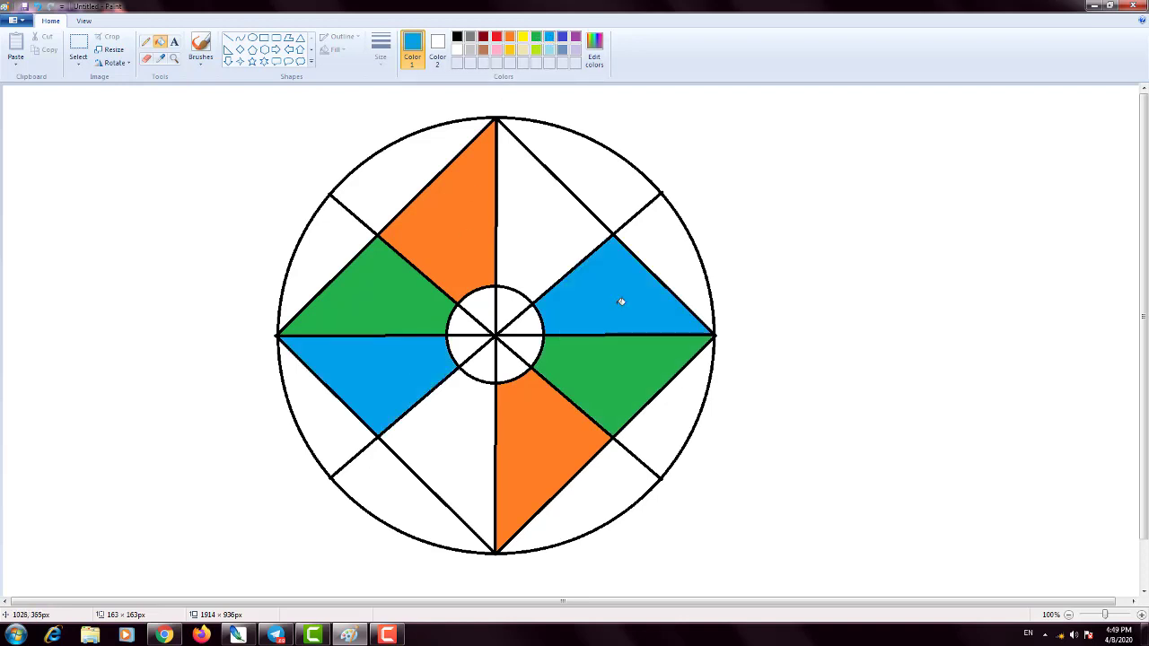
{"action": "left_click", "coordinate": [563, 37]}
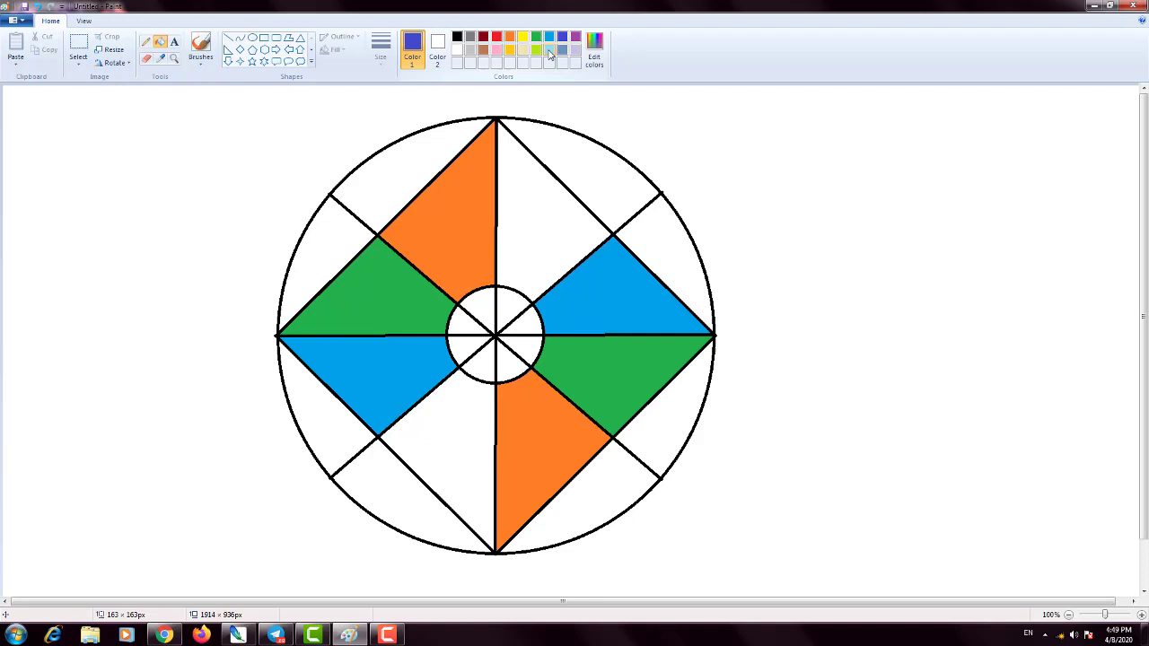
{"action": "left_click", "coordinate": [458, 409]}
{"action": "left_click", "coordinate": [542, 225]}
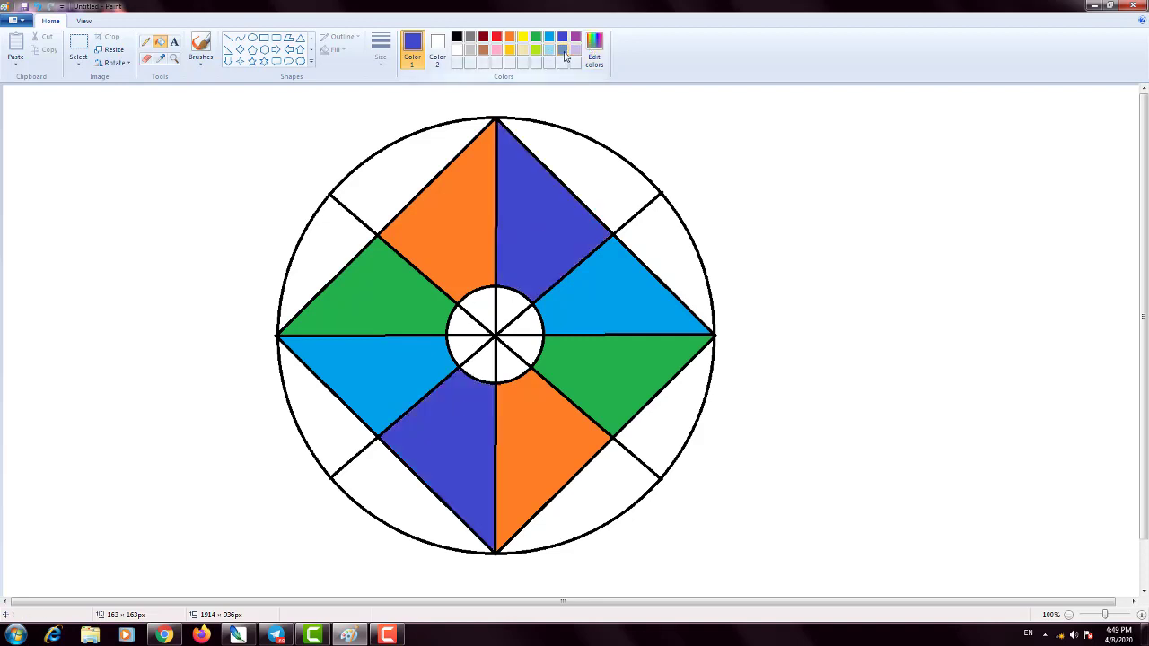
Step: Fill the outer circle segments bordering the green sections with purple and those bordering the turquoise sections with dark red
{"action": "left_click", "coordinate": [575, 37]}
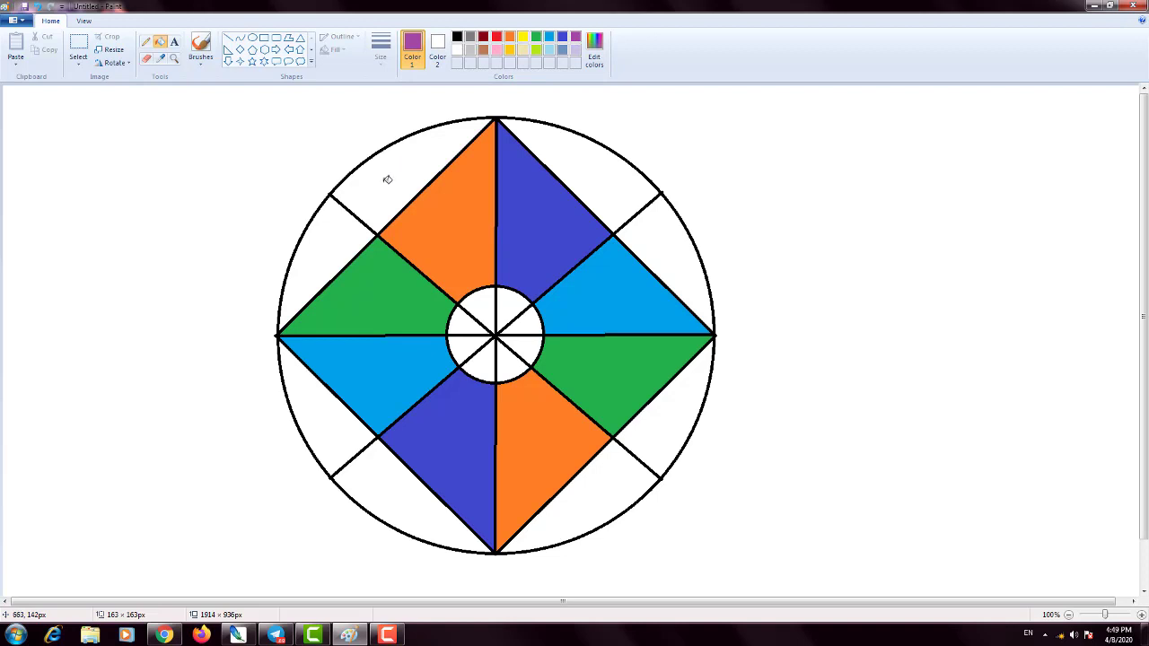
{"action": "left_click", "coordinate": [327, 235]}
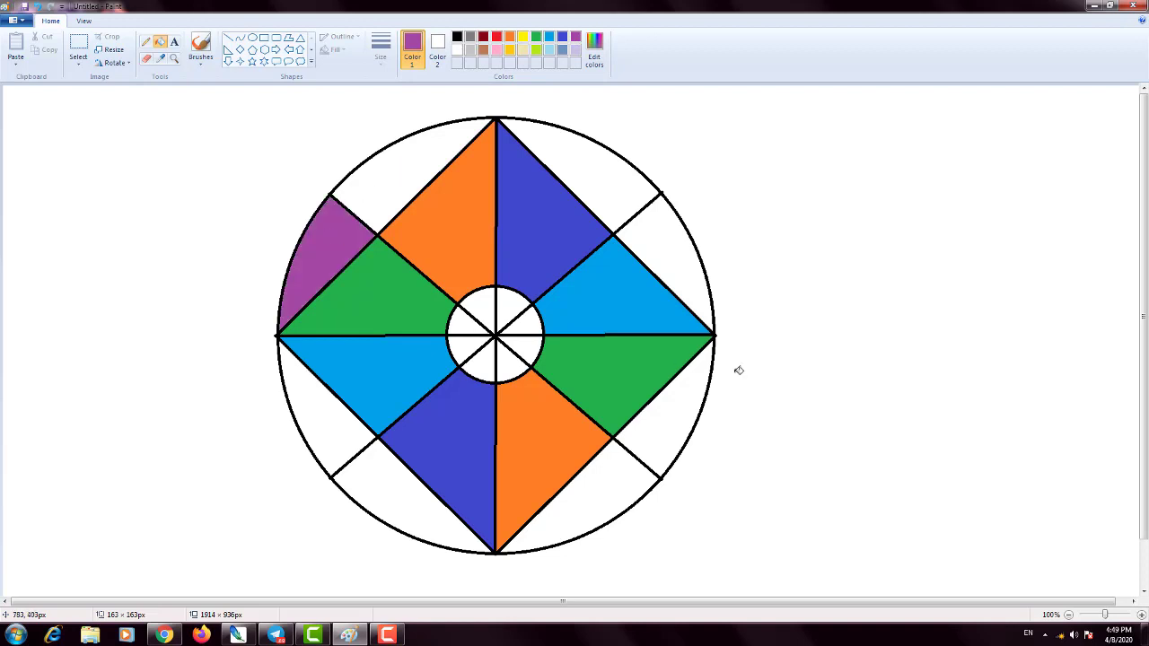
{"action": "left_click", "coordinate": [678, 408]}
{"action": "left_click", "coordinate": [484, 38]}
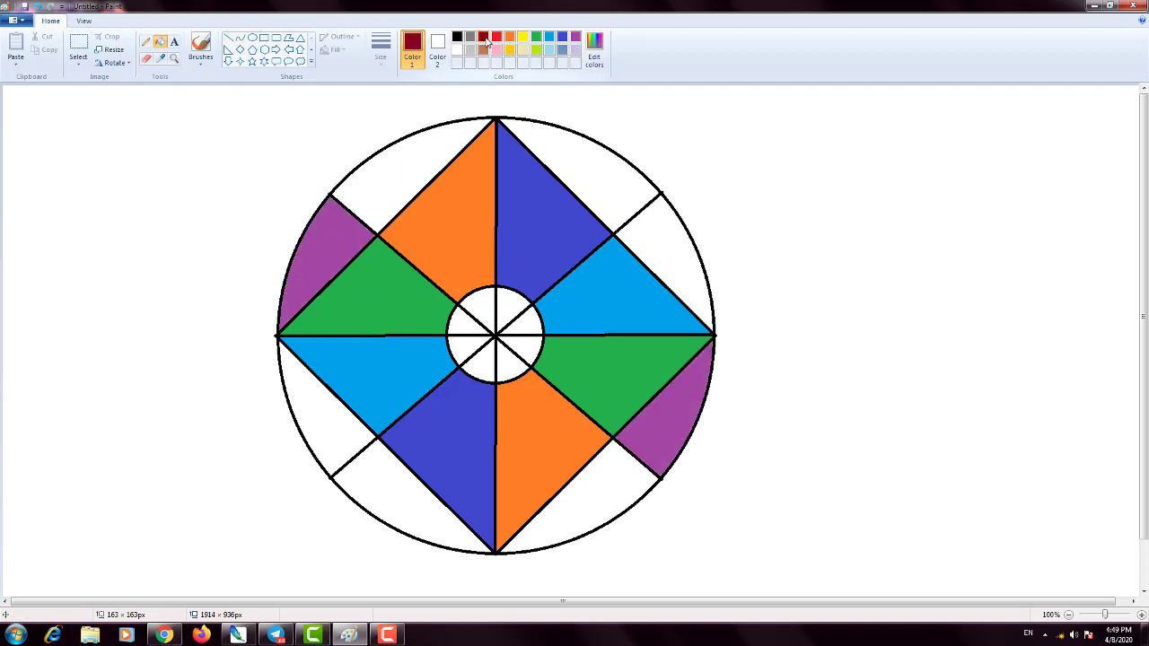
{"action": "left_click", "coordinate": [305, 400]}
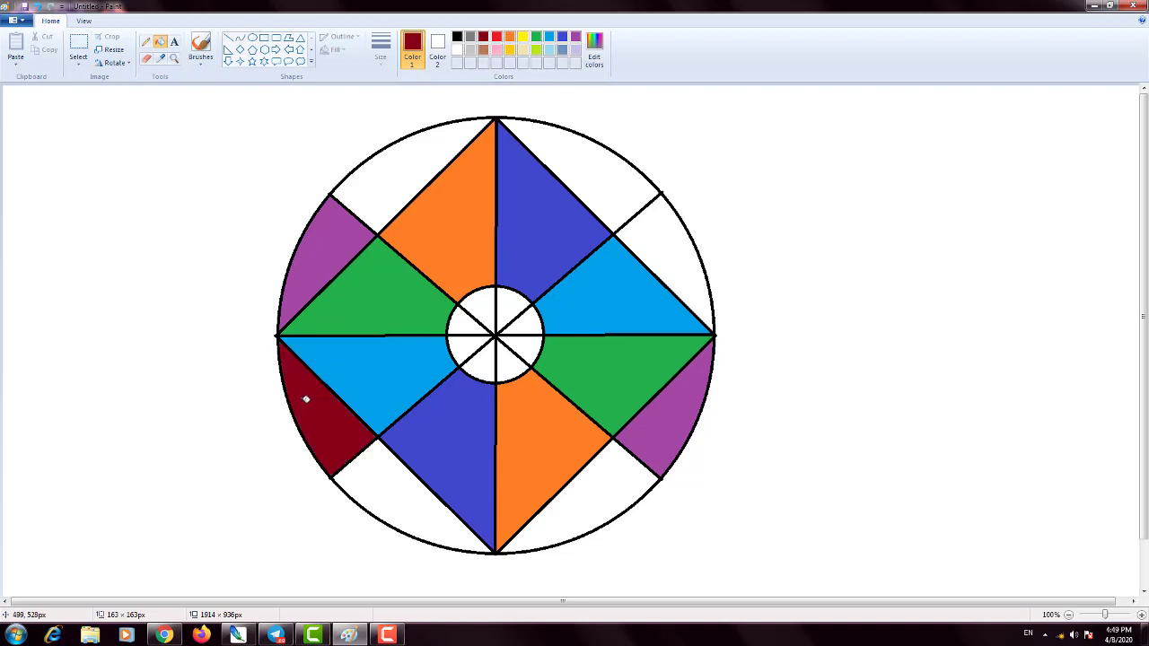
{"action": "left_click", "coordinate": [674, 253]}
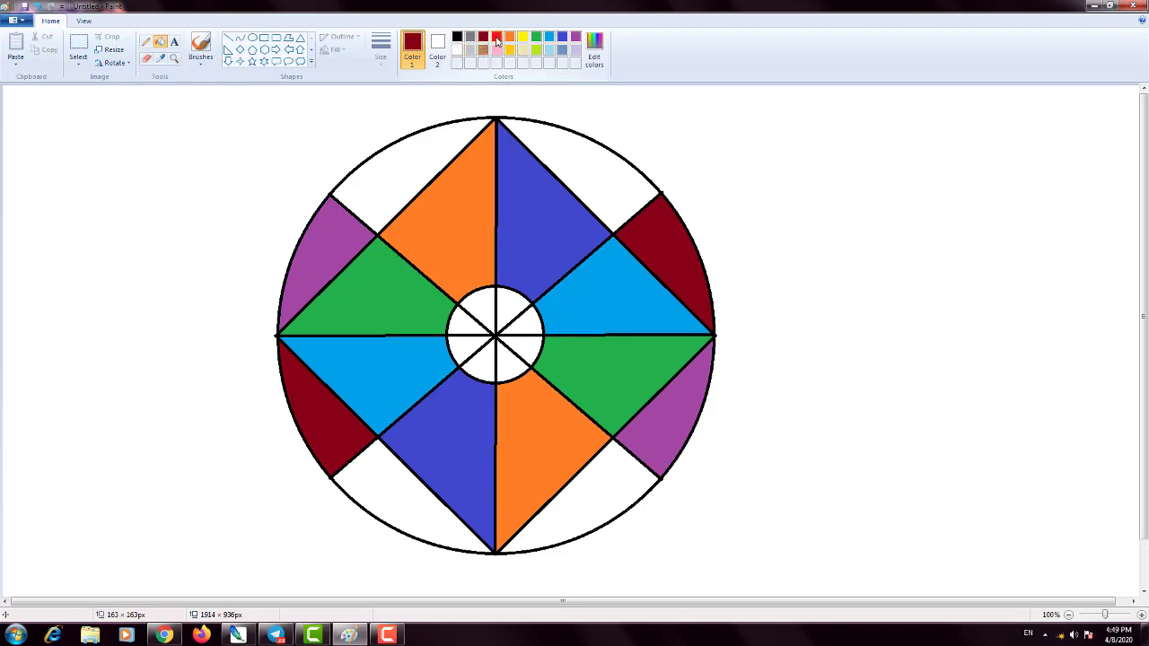
Step: Fill the outer circle segments bordering the orange sections with red and those bordering the indigo sections with gray
{"action": "left_click", "coordinate": [500, 37]}
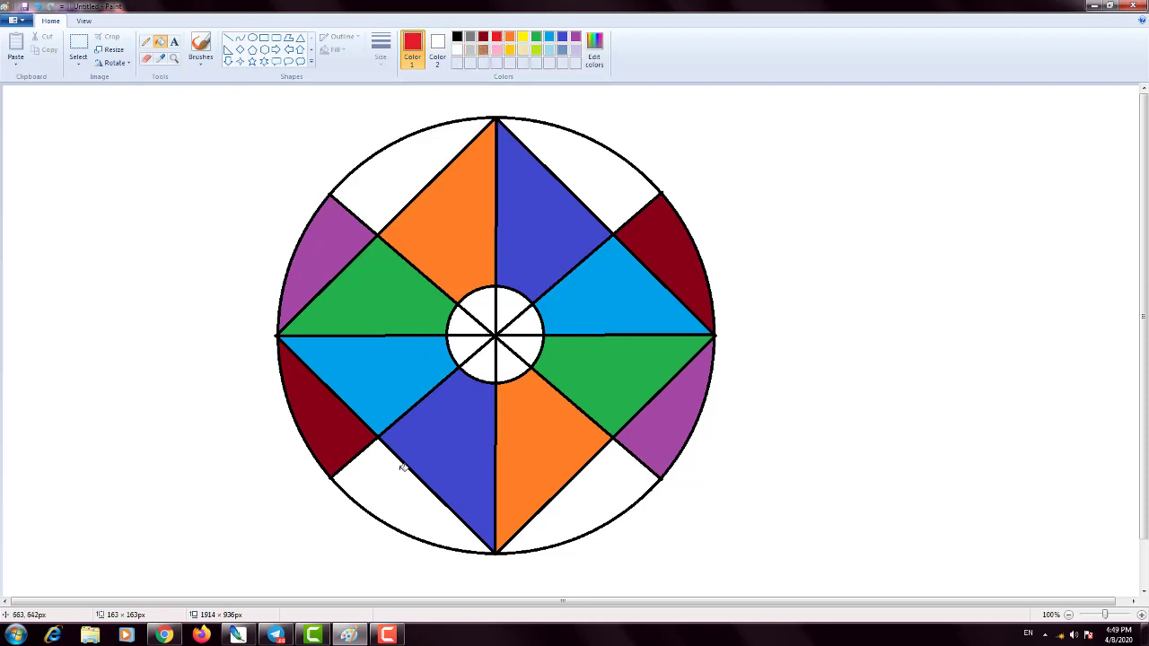
{"action": "left_click", "coordinate": [581, 498]}
{"action": "left_click", "coordinate": [433, 156]}
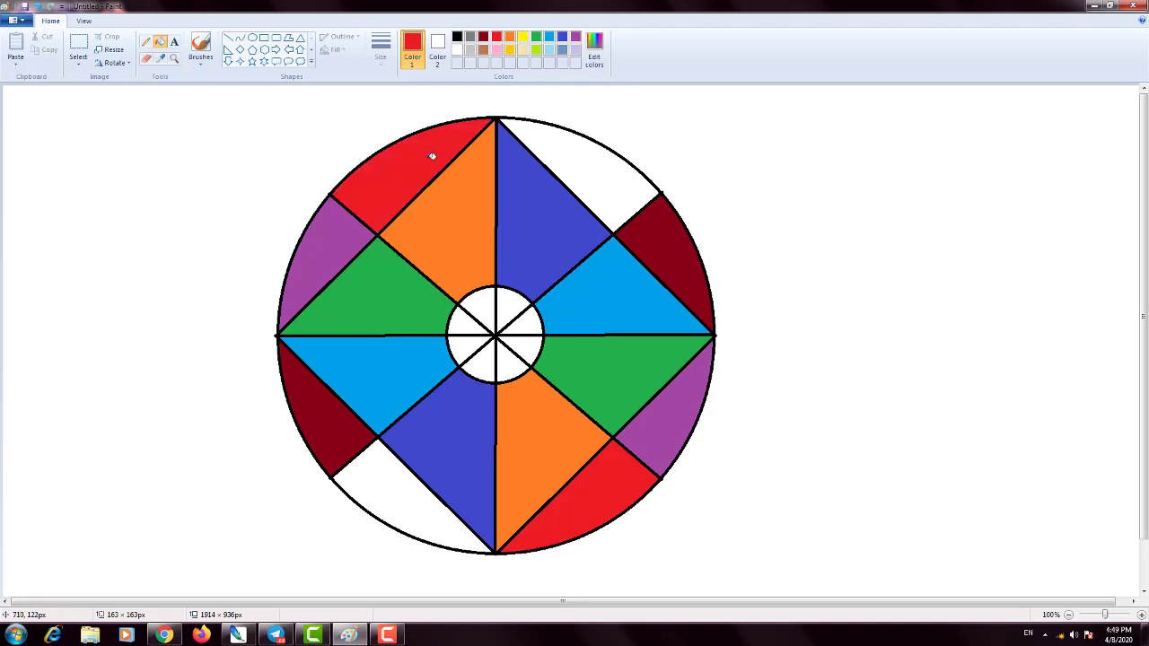
{"action": "left_click", "coordinate": [470, 37]}
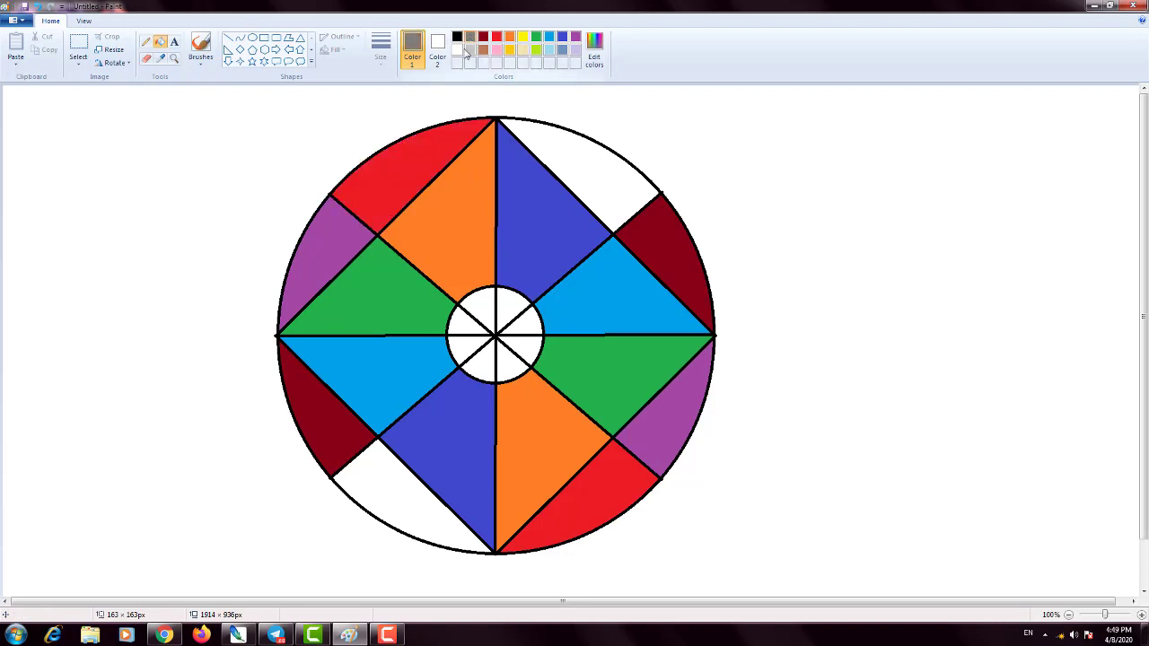
{"action": "left_click", "coordinate": [391, 478]}
{"action": "left_click", "coordinate": [597, 185]}
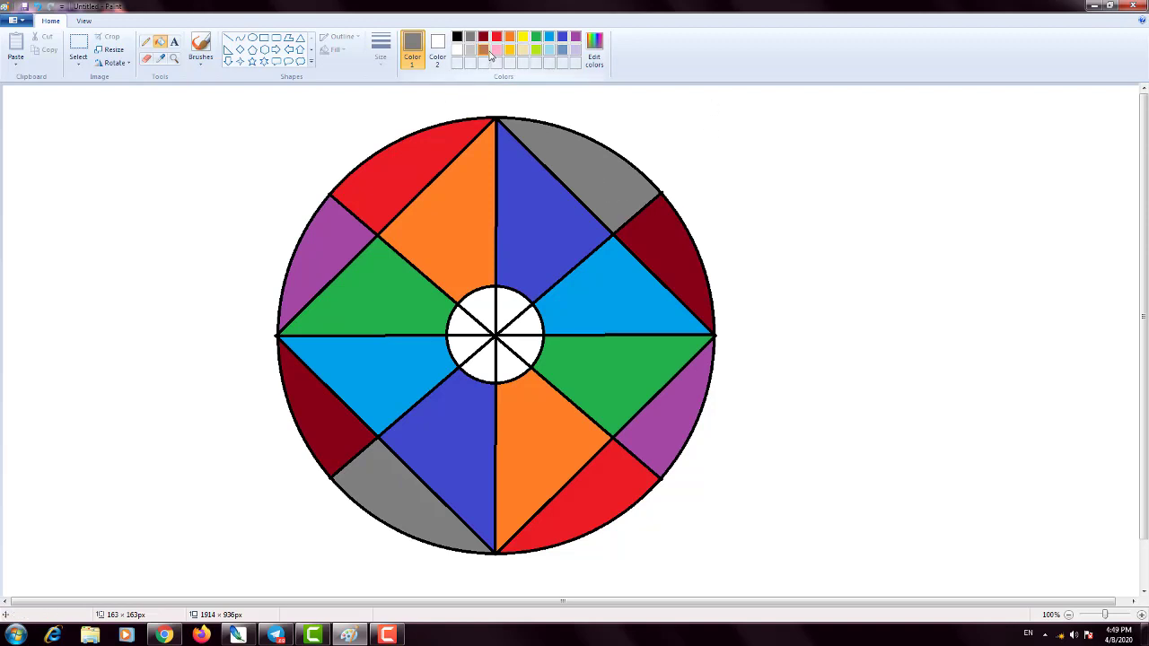
Step: Fill the small circle's wedges beside the vertical line, rose next to the orange sections and lime next to the indigo sections
{"action": "left_click", "coordinate": [496, 50]}
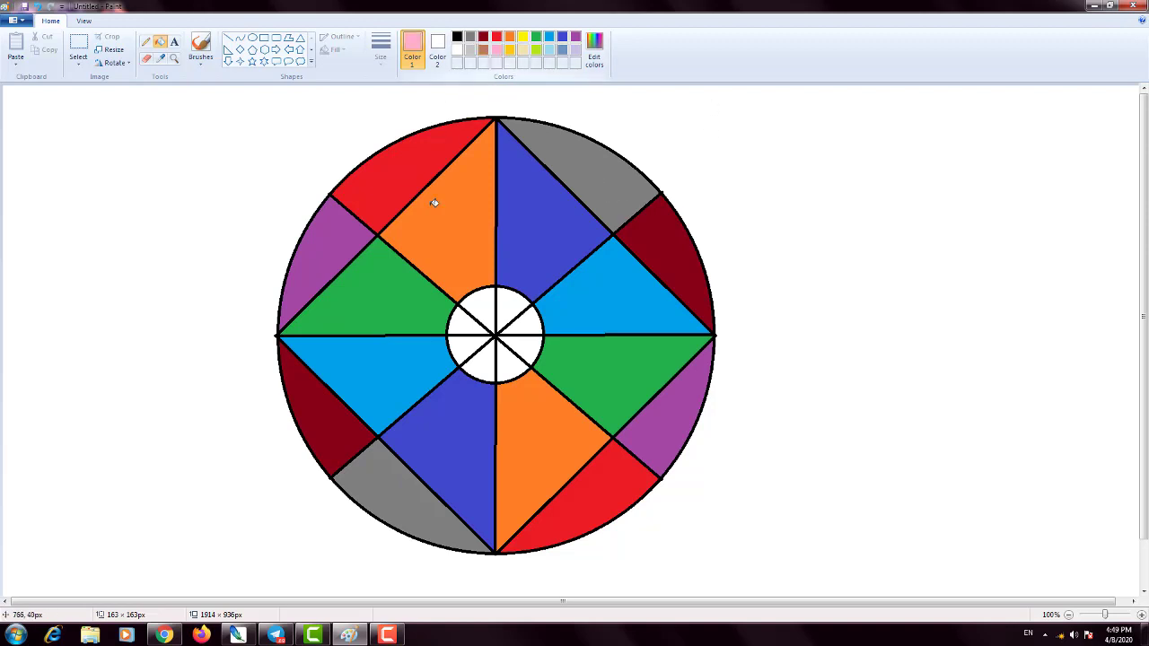
{"action": "left_click", "coordinate": [478, 301]}
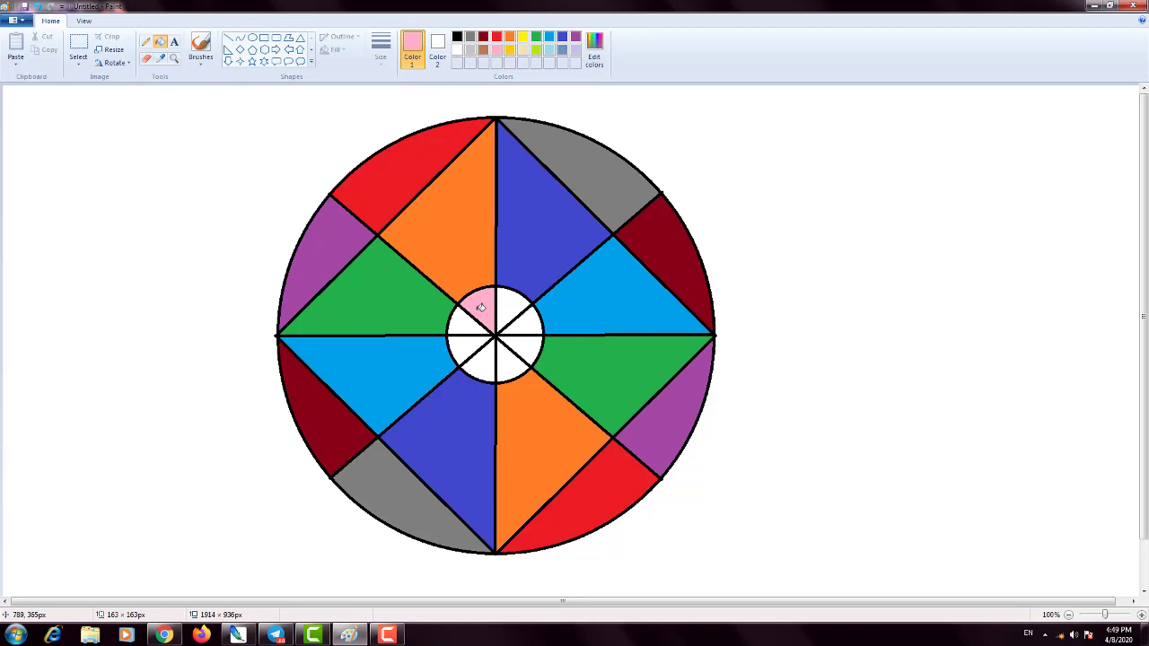
{"action": "left_click", "coordinate": [507, 362]}
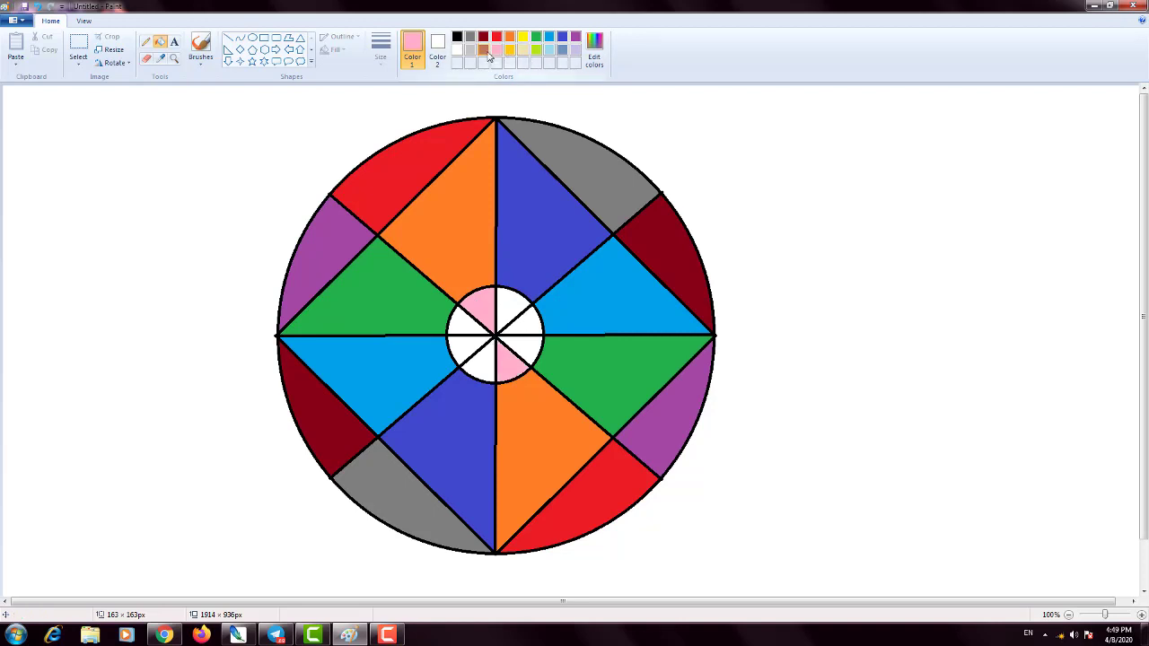
{"action": "left_click", "coordinate": [536, 50]}
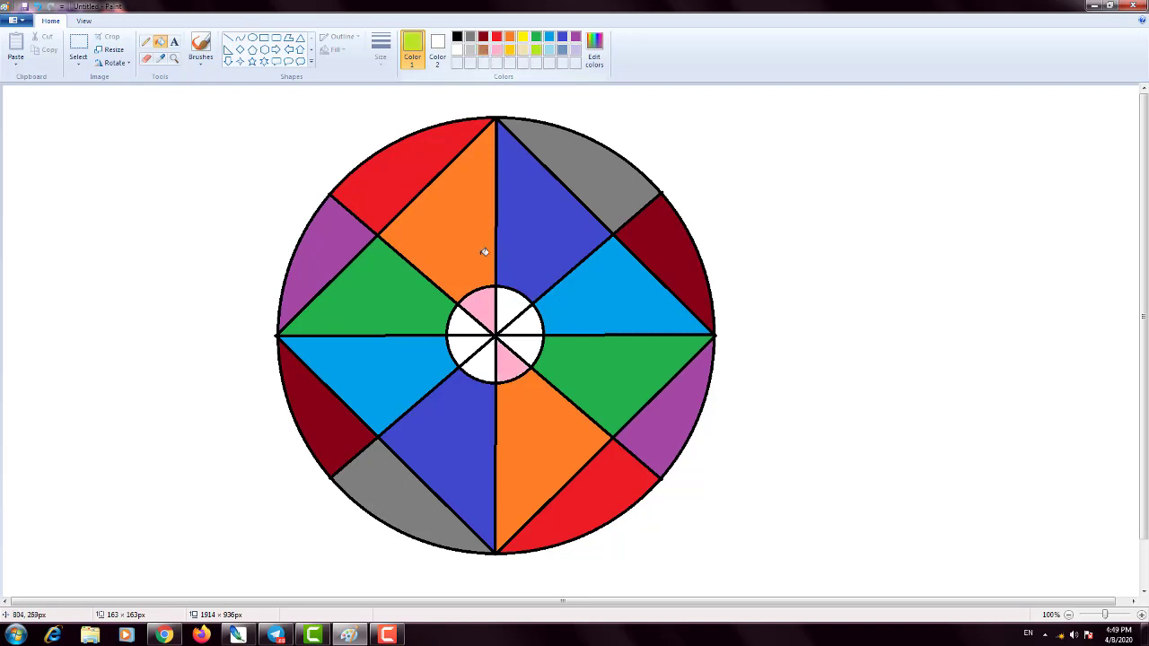
{"action": "left_click", "coordinate": [478, 363]}
{"action": "left_click", "coordinate": [510, 296]}
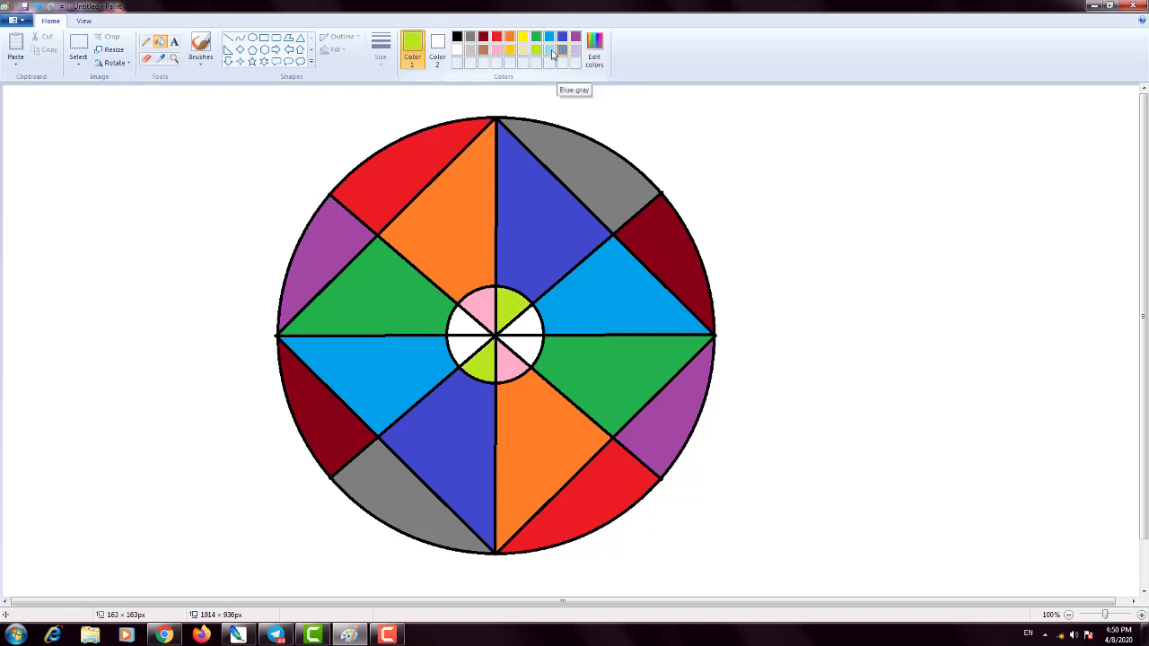
Step: Fill the small circle's wedges beside the horizontal line, brown next to the green sections and blue-gray next to the turquoise sections
{"action": "left_click", "coordinate": [483, 50]}
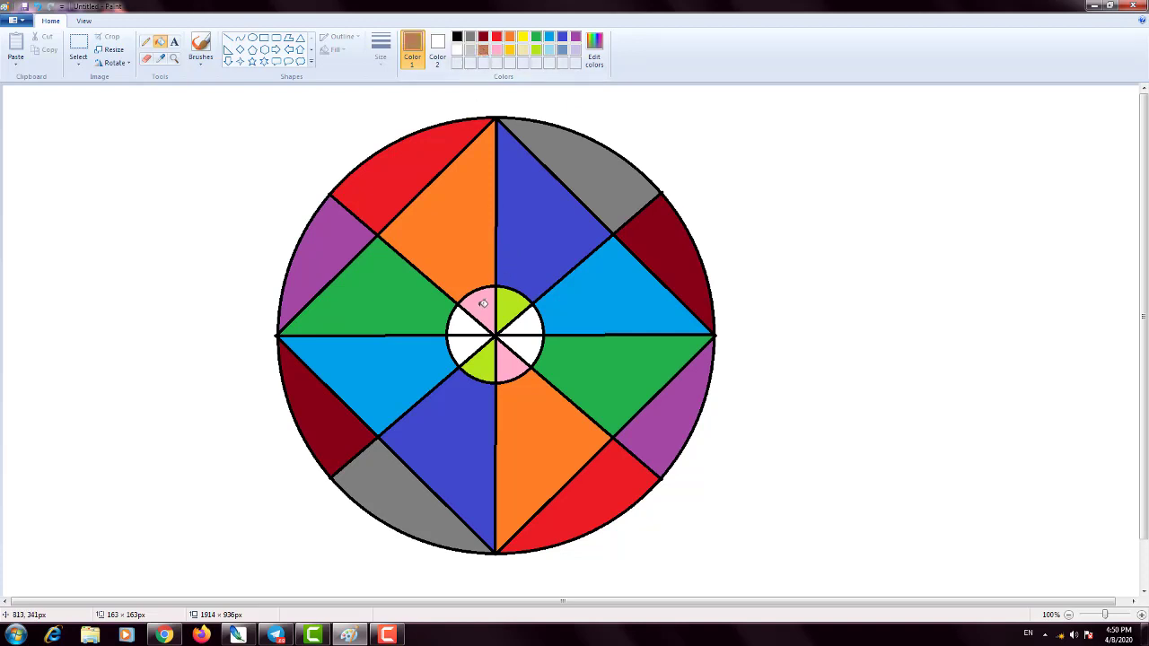
{"action": "left_click", "coordinate": [469, 325]}
{"action": "left_click", "coordinate": [519, 347]}
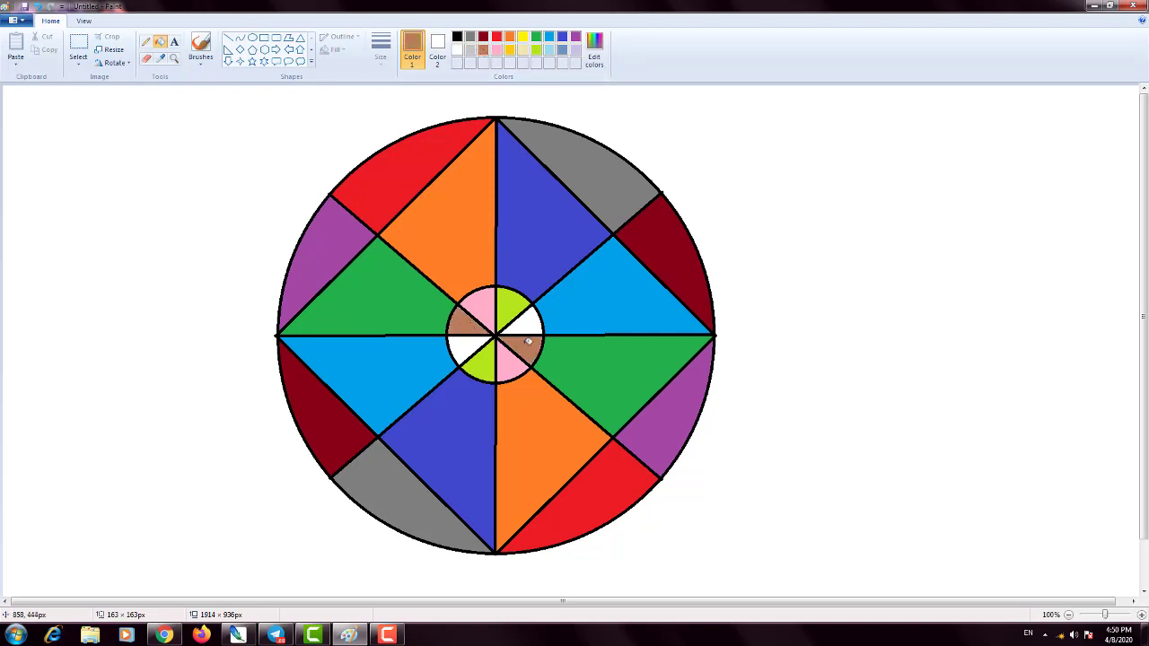
{"action": "left_click", "coordinate": [563, 57]}
{"action": "left_click", "coordinate": [521, 321]}
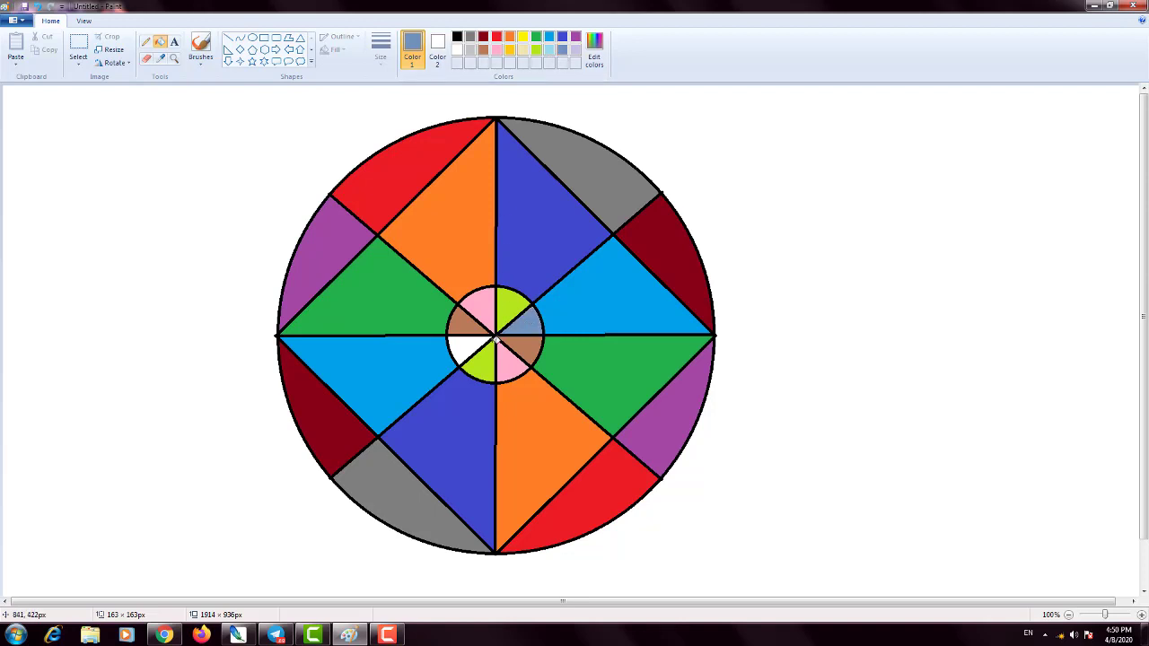
{"action": "left_click", "coordinate": [471, 345]}
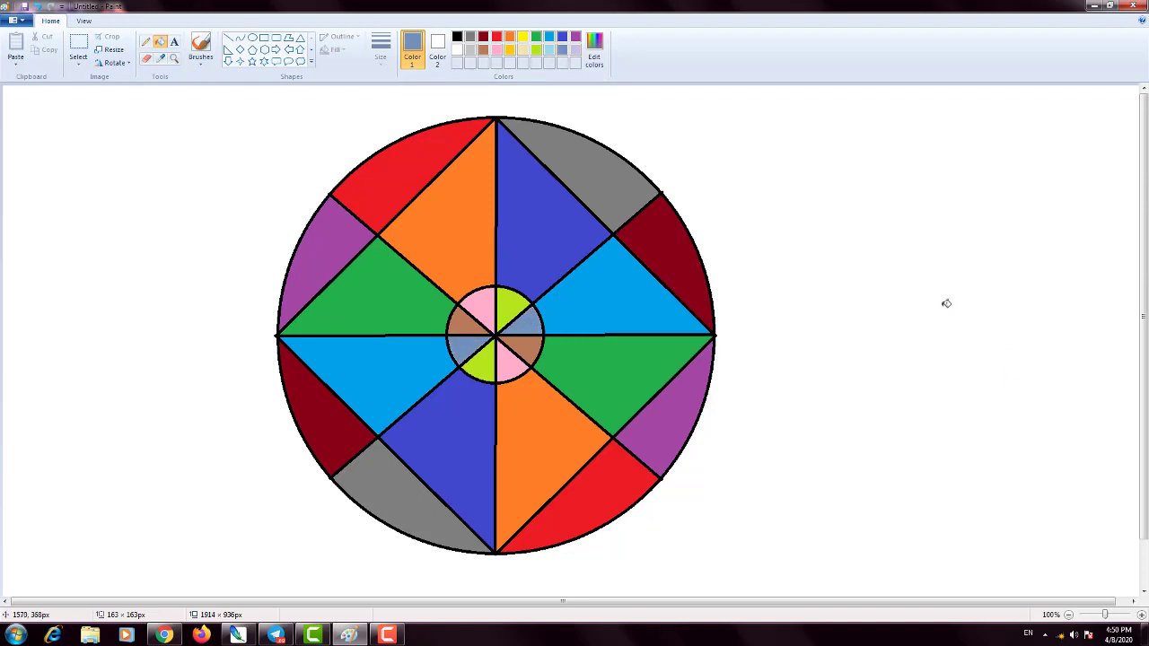